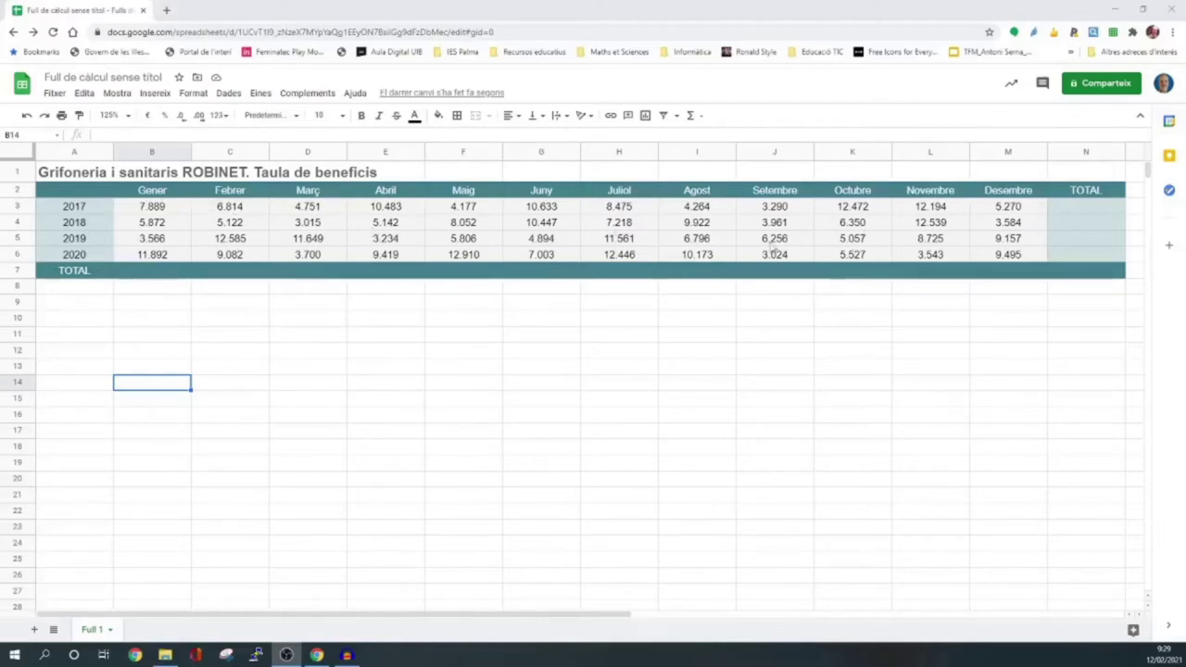
- Enter =B3+B4+B5+B6 in B7 to total the four Gener profits, giving 29.219
{"action": "left_click", "coordinate": [160, 272]}
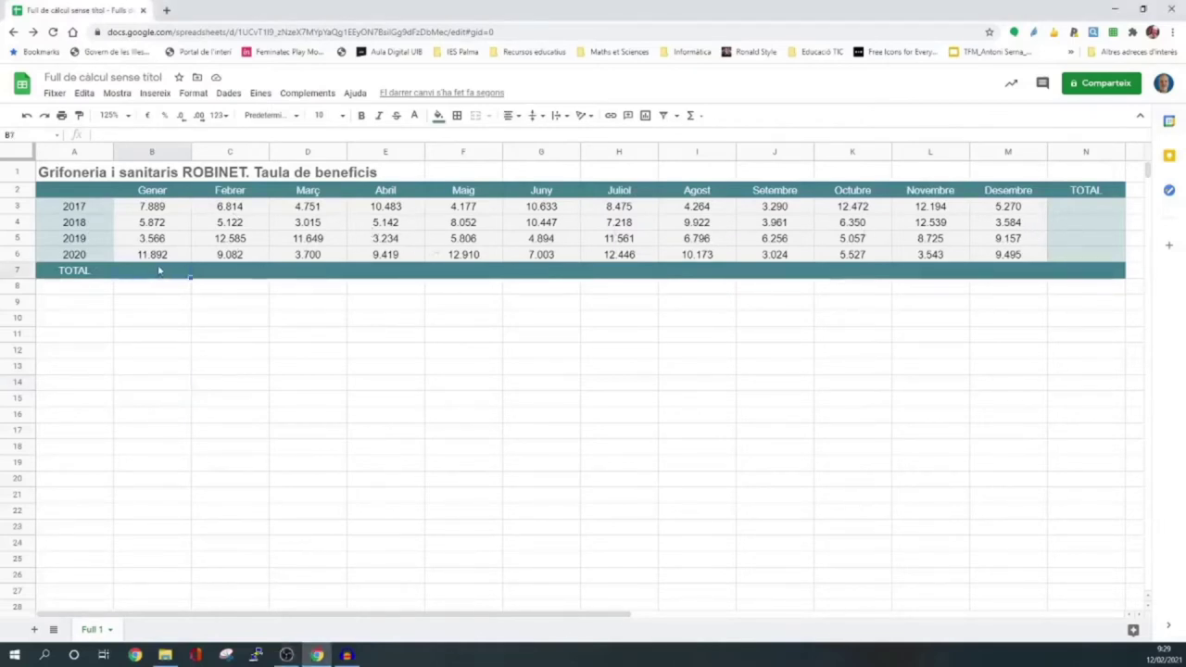
{"action": "type", "text": "="}
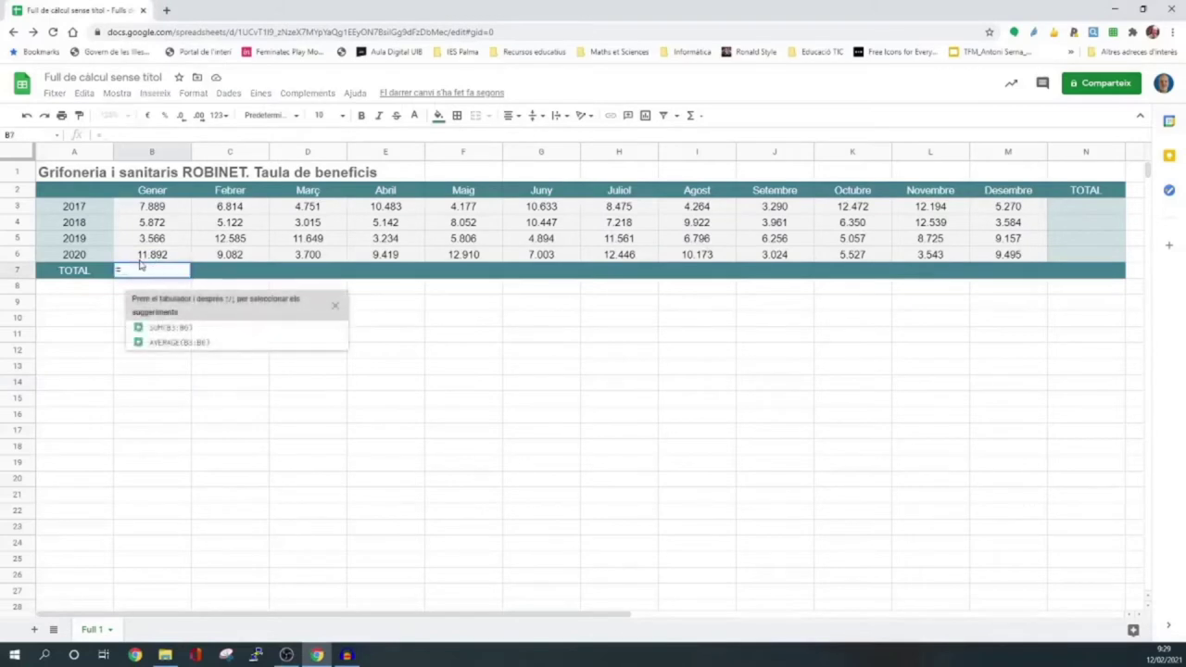
{"action": "left_click", "coordinate": [154, 210]}
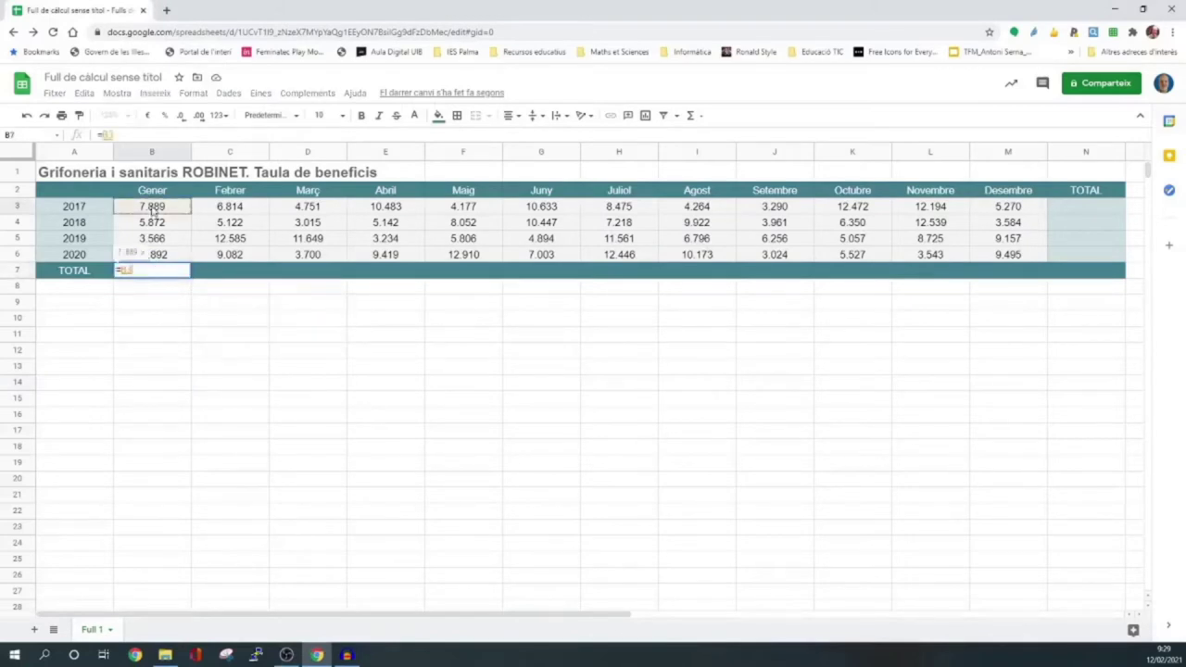
{"action": "type", "text": "+"}
{"action": "left_click", "coordinate": [154, 225]}
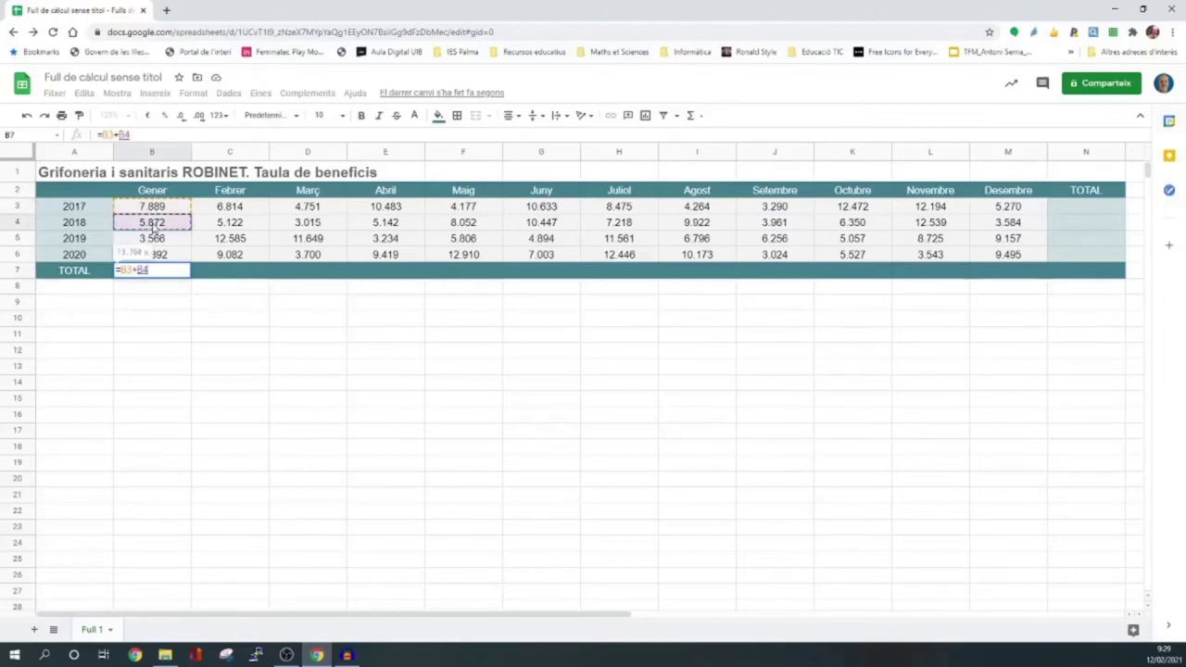
{"action": "type", "text": "+"}
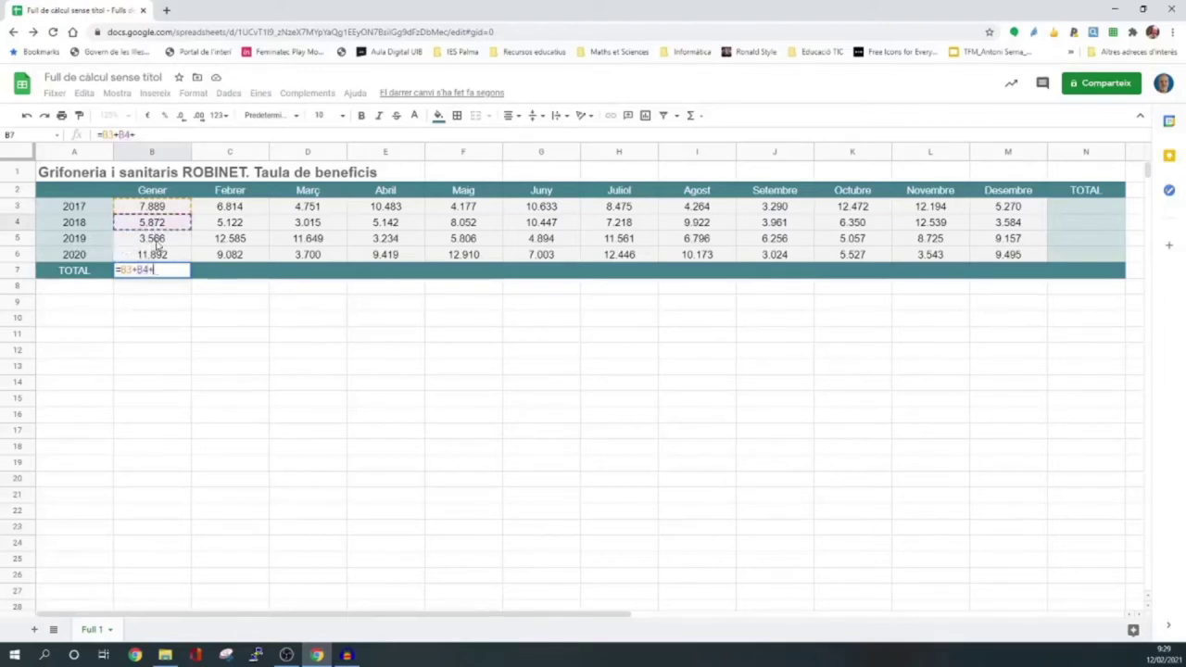
{"action": "left_click", "coordinate": [157, 241]}
{"action": "type", "text": "+"}
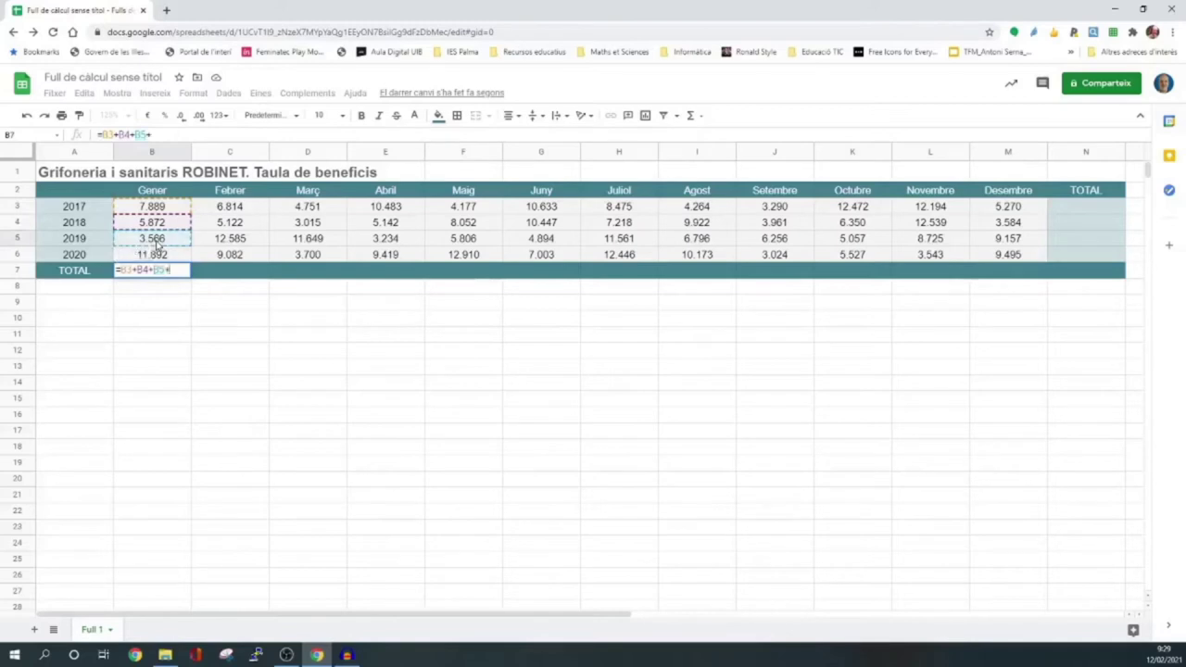
{"action": "left_click", "coordinate": [165, 255]}
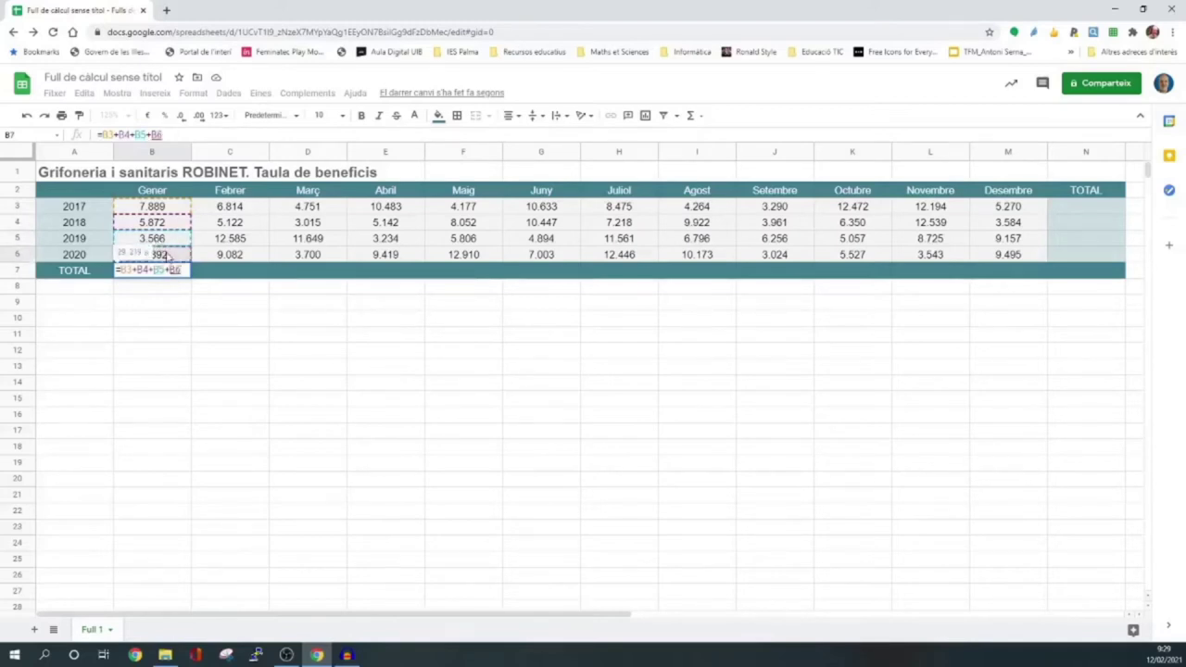
{"action": "key", "text": "Return"}
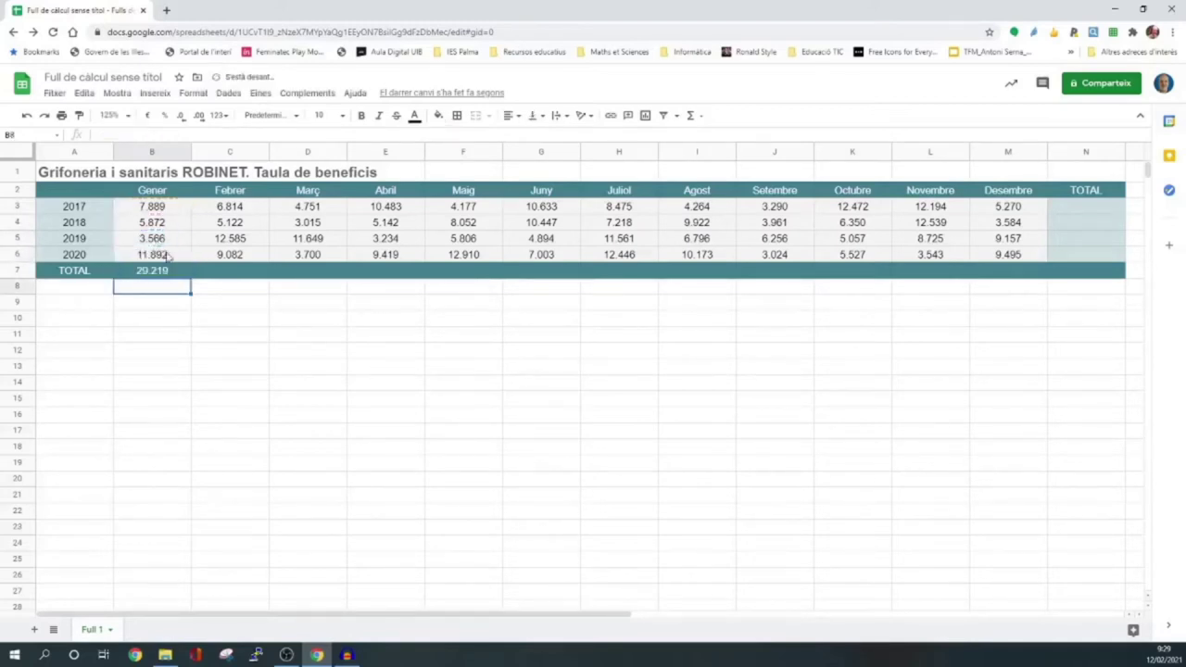
{"action": "left_click", "coordinate": [148, 270]}
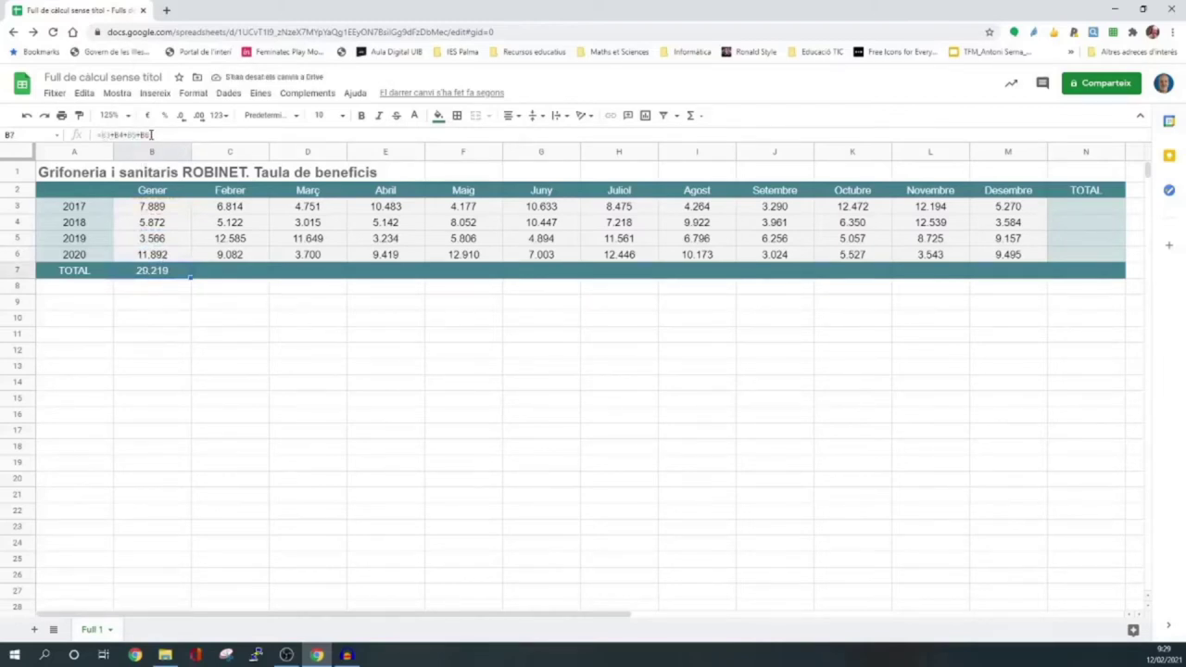
- Replace the B7 addition with =SUM(B3:B6)
{"action": "left_click", "coordinate": [153, 302]}
{"action": "left_click", "coordinate": [146, 273]}
{"action": "double_click", "coordinate": [145, 270]}
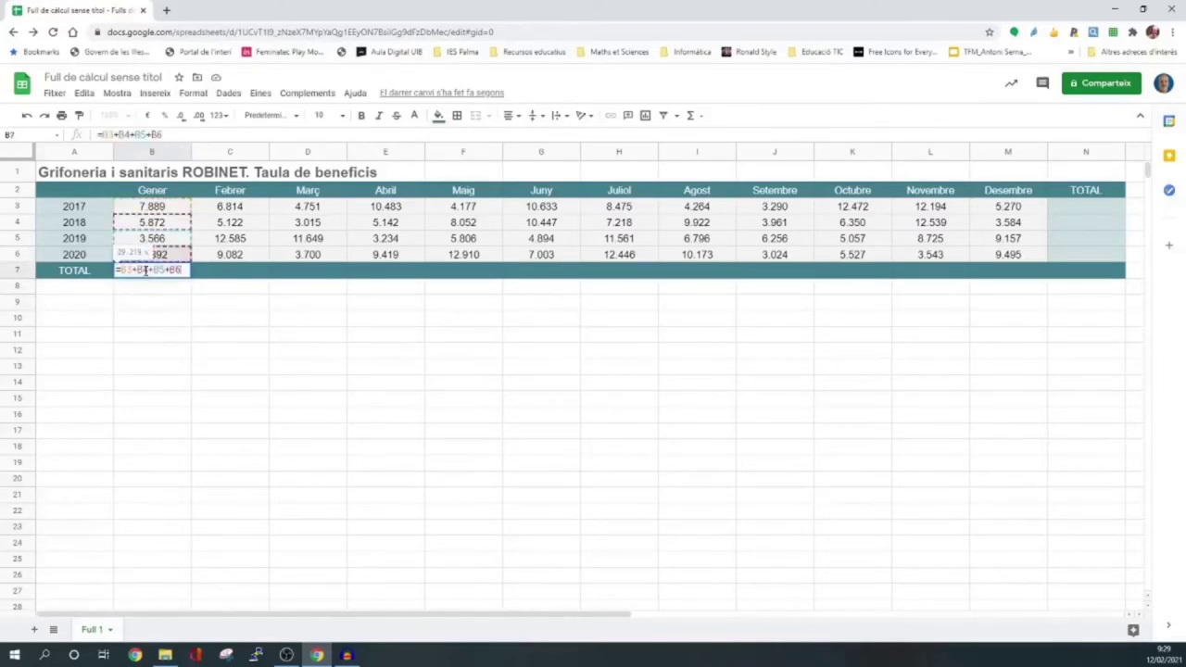
{"action": "left_click_drag", "start_coordinate": [118, 269], "coordinate": [205, 275]}
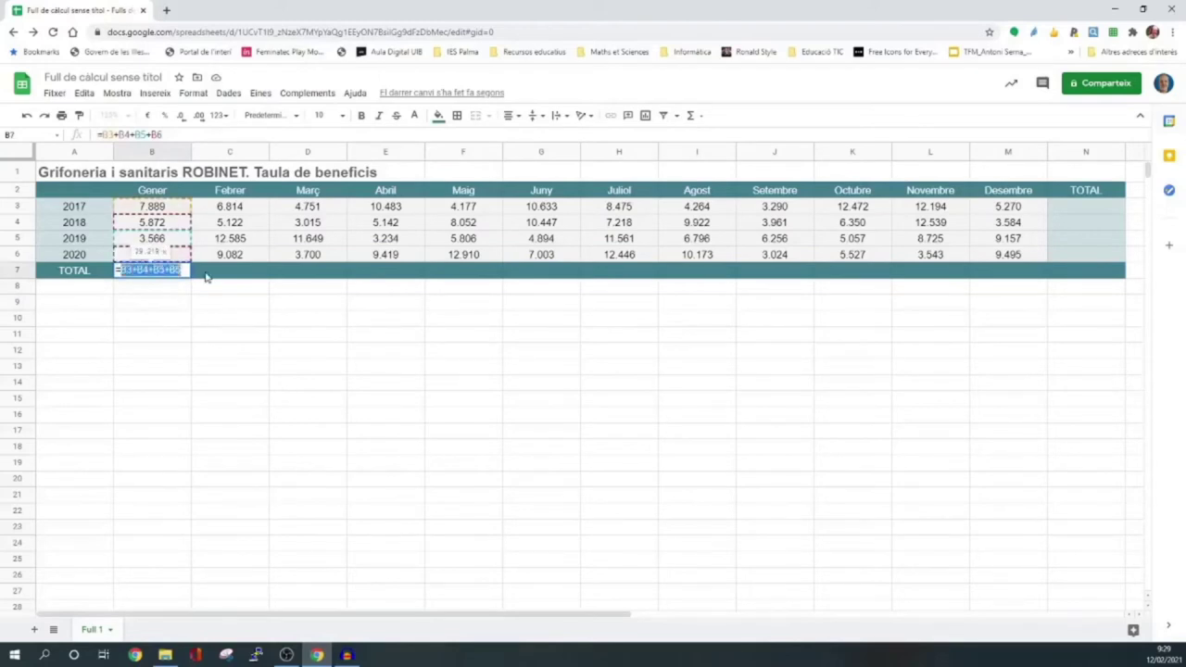
{"action": "type", "text": "=s"}
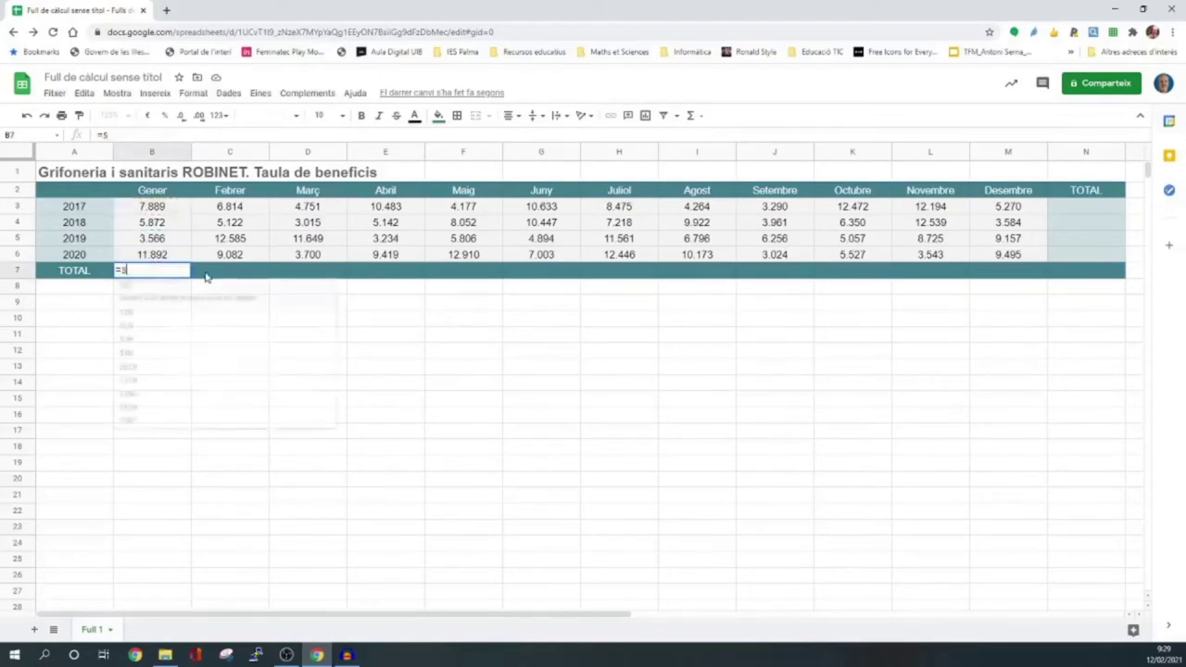
{"action": "type", "text": "um"}
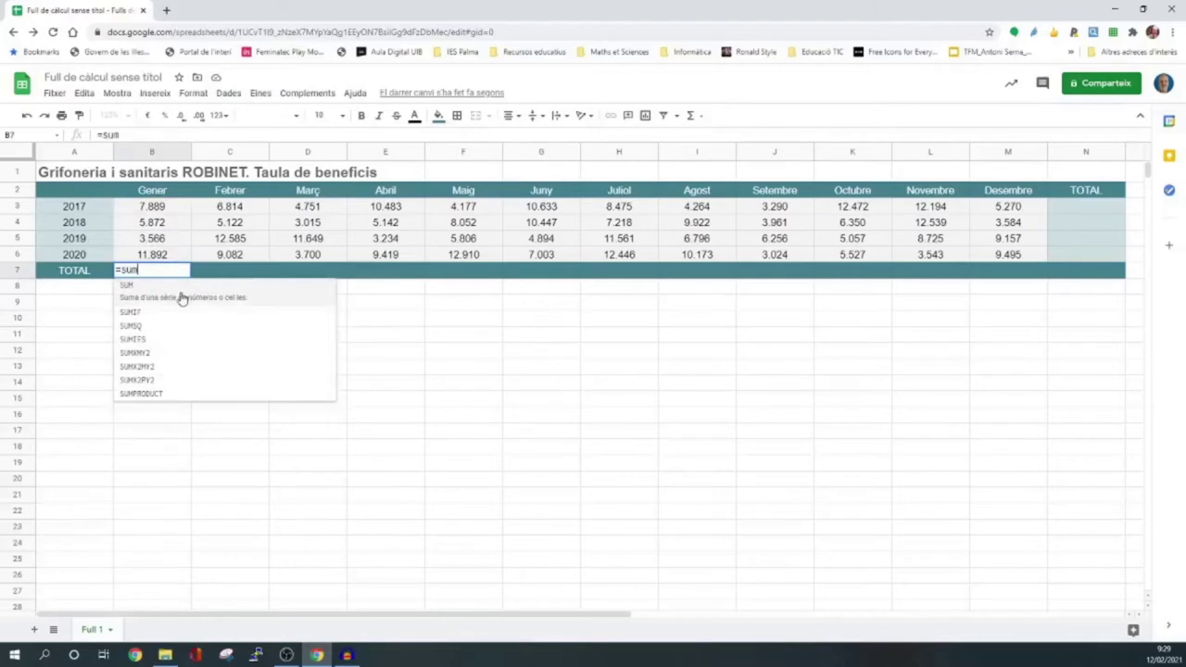
{"action": "left_click", "coordinate": [157, 297]}
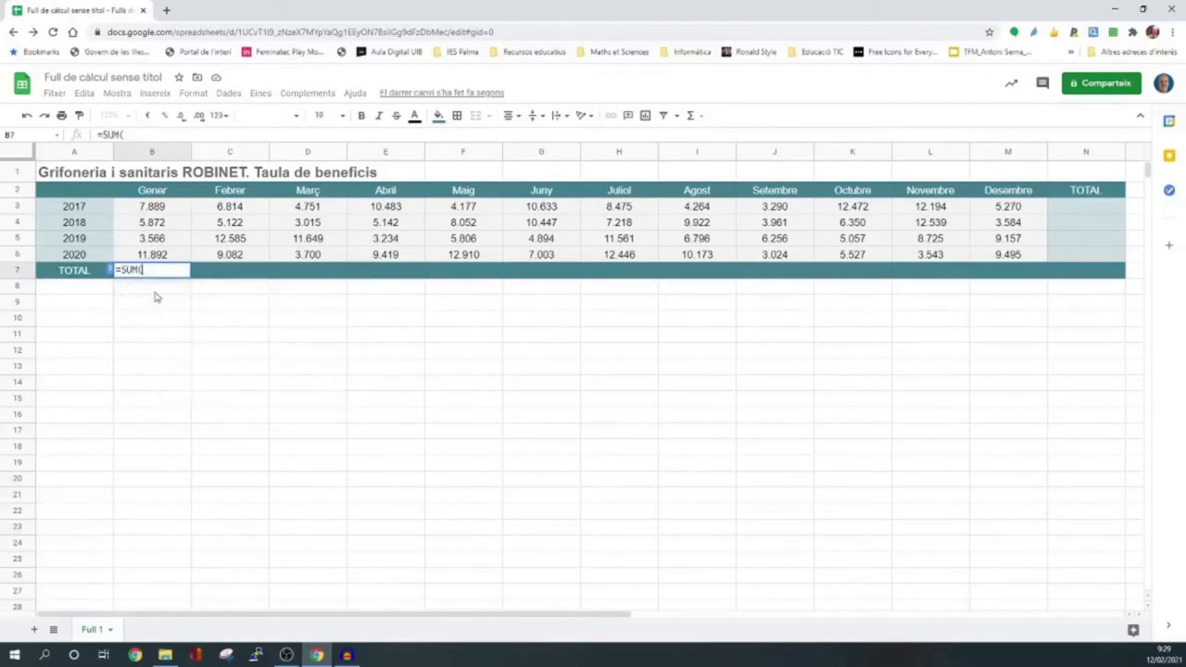
{"action": "left_click", "coordinate": [142, 212]}
{"action": "left_click_drag", "start_coordinate": [141, 212], "coordinate": [146, 256]}
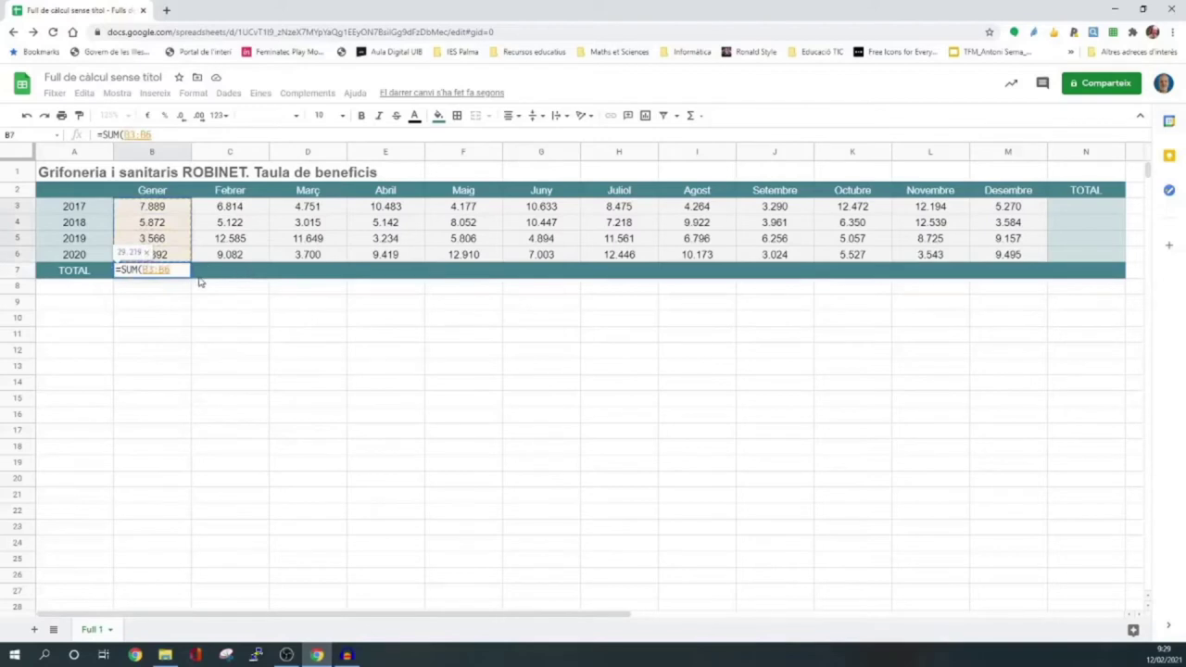
{"action": "type", "text": ")"}
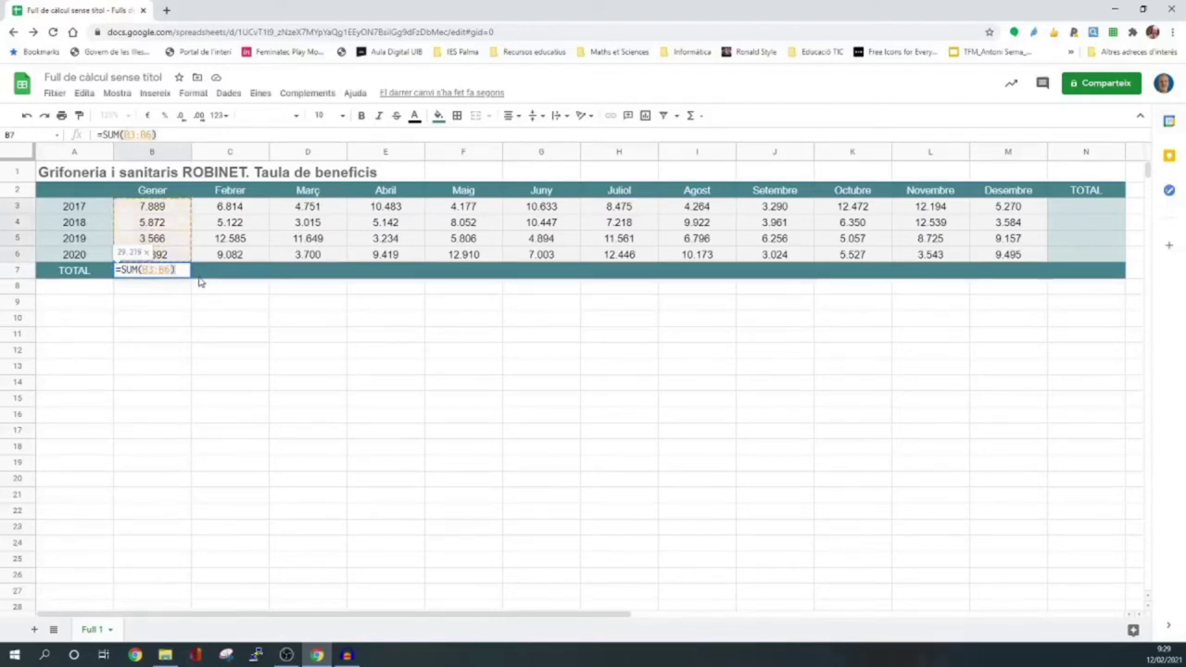
{"action": "key", "text": "Return"}
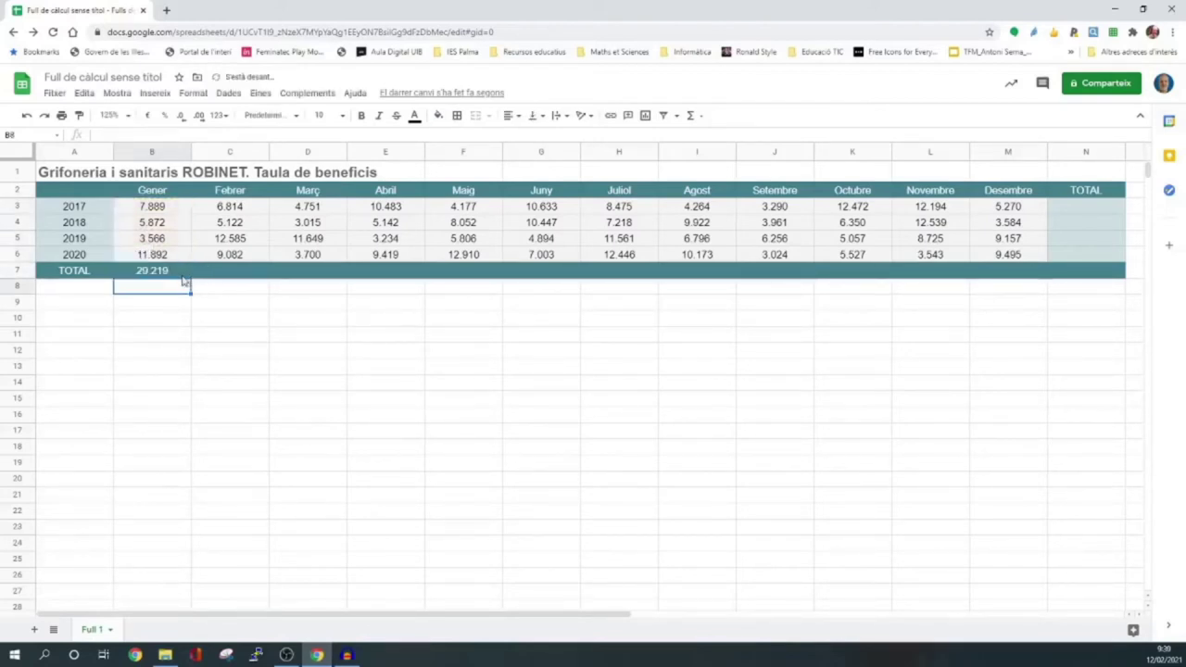
- Fill the B7 sum formula across the TOTAL row through N7
{"action": "left_click", "coordinate": [163, 274]}
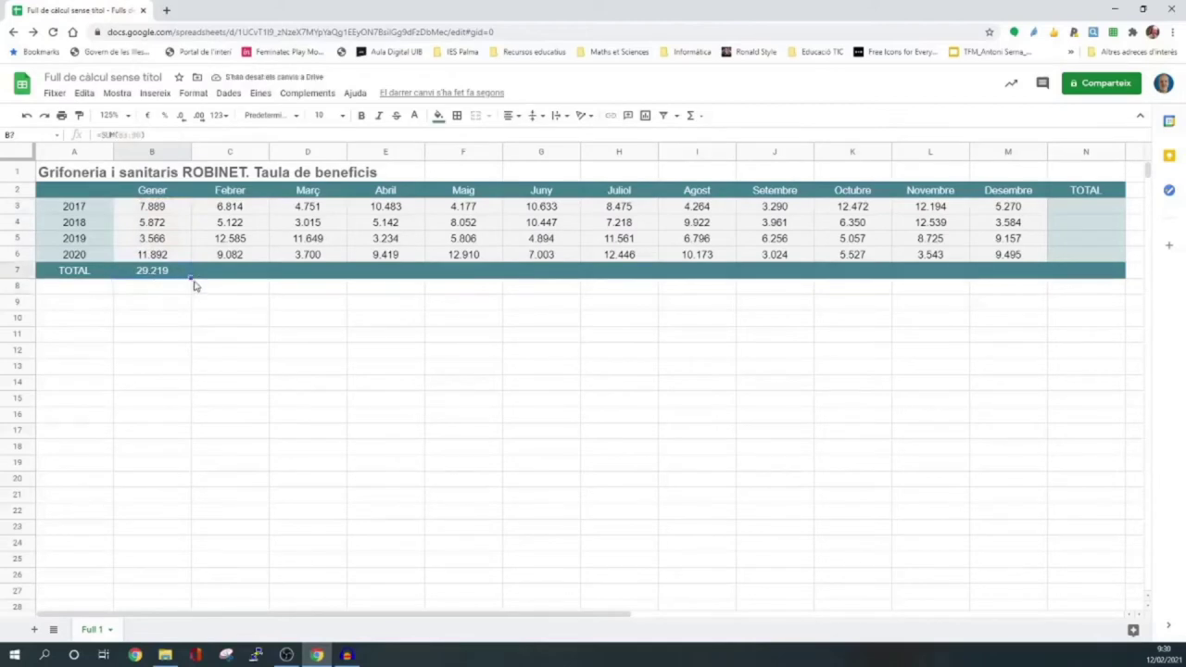
{"action": "left_click_drag", "start_coordinate": [189, 277], "coordinate": [699, 267]}
{"action": "left_click_drag", "start_coordinate": [699, 267], "coordinate": [1117, 275]}
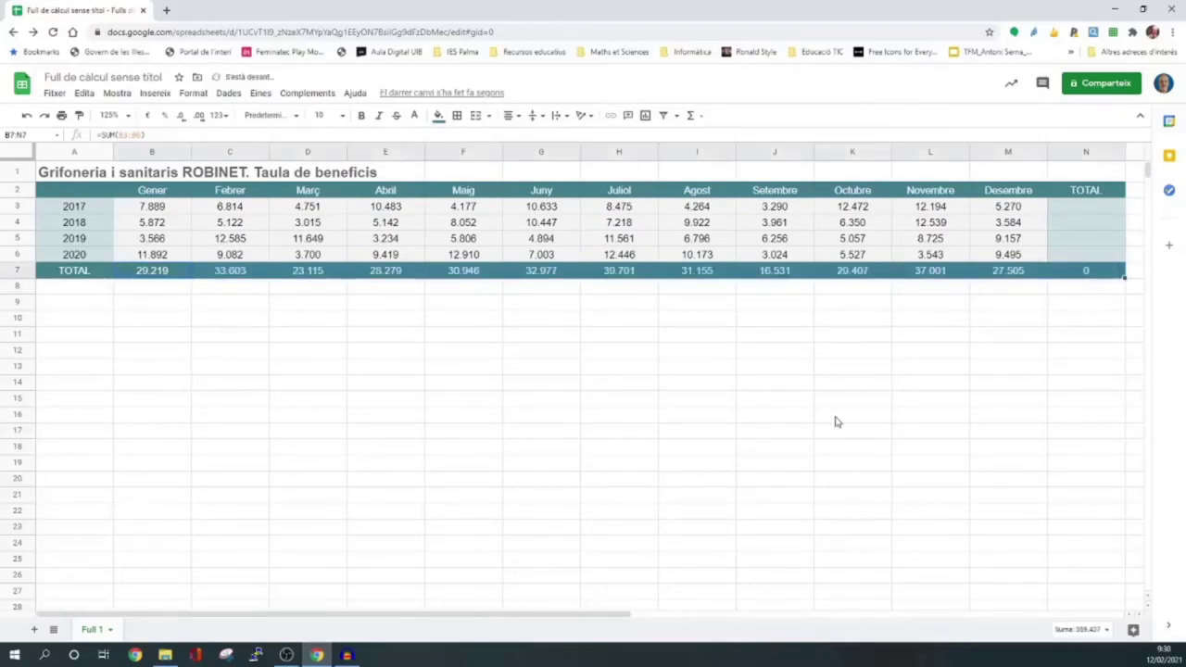
{"action": "left_click", "coordinate": [1087, 209]}
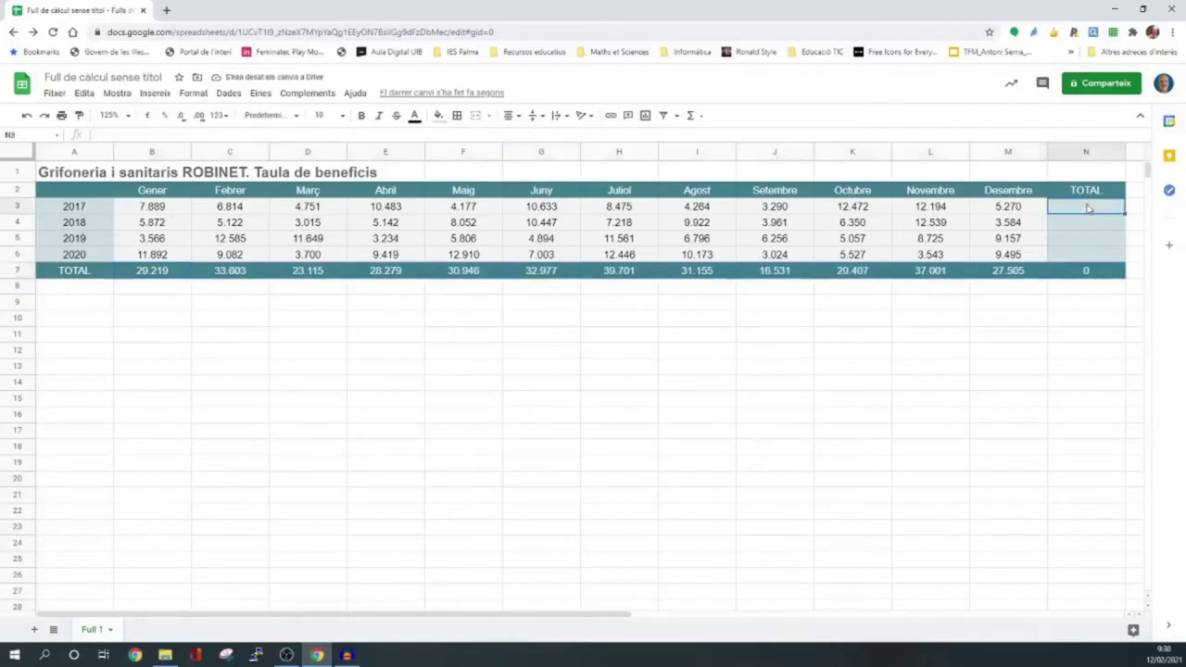
{"action": "type", "text": "="}
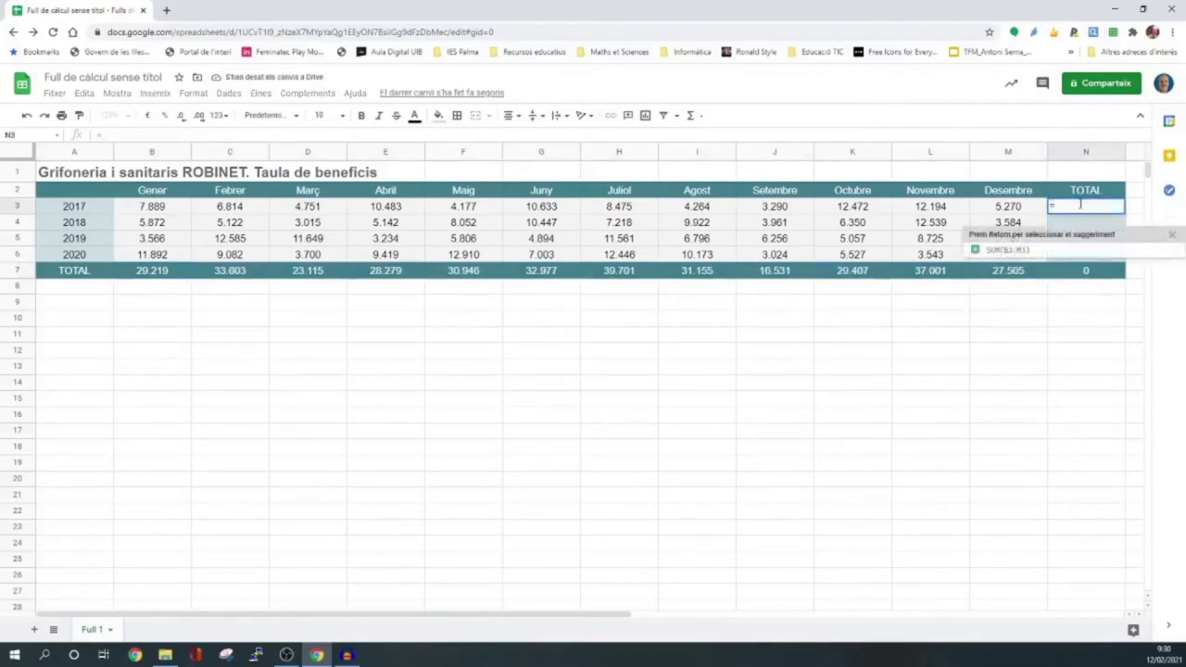
{"action": "left_click", "coordinate": [1012, 250]}
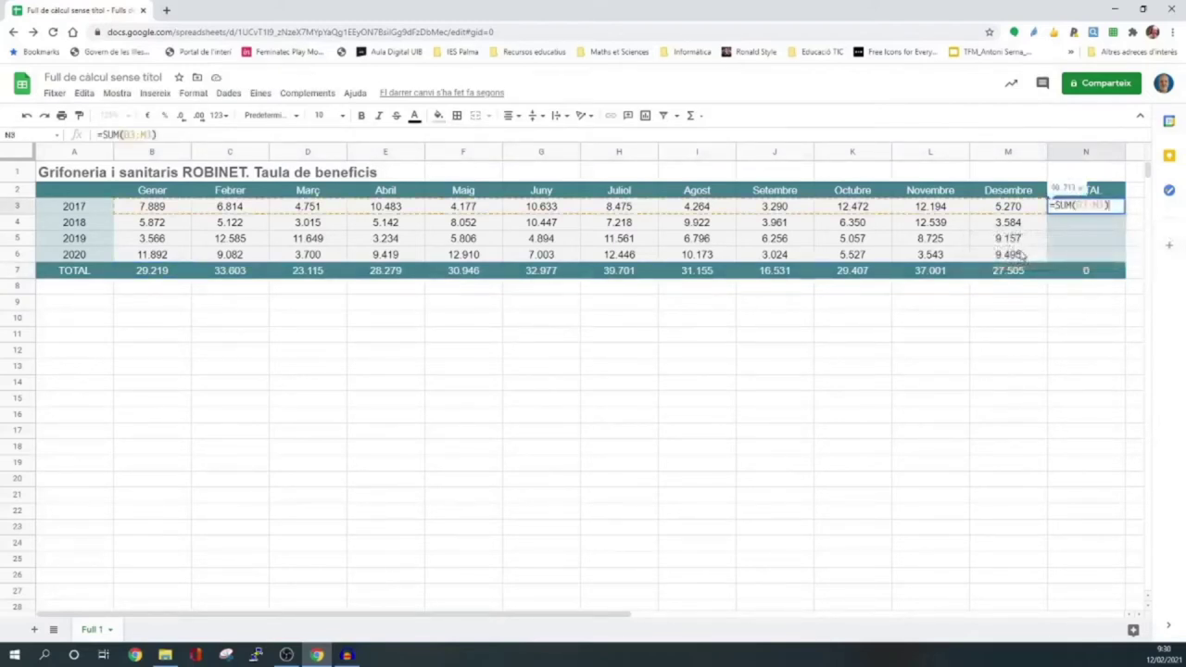
{"action": "key", "text": "Return"}
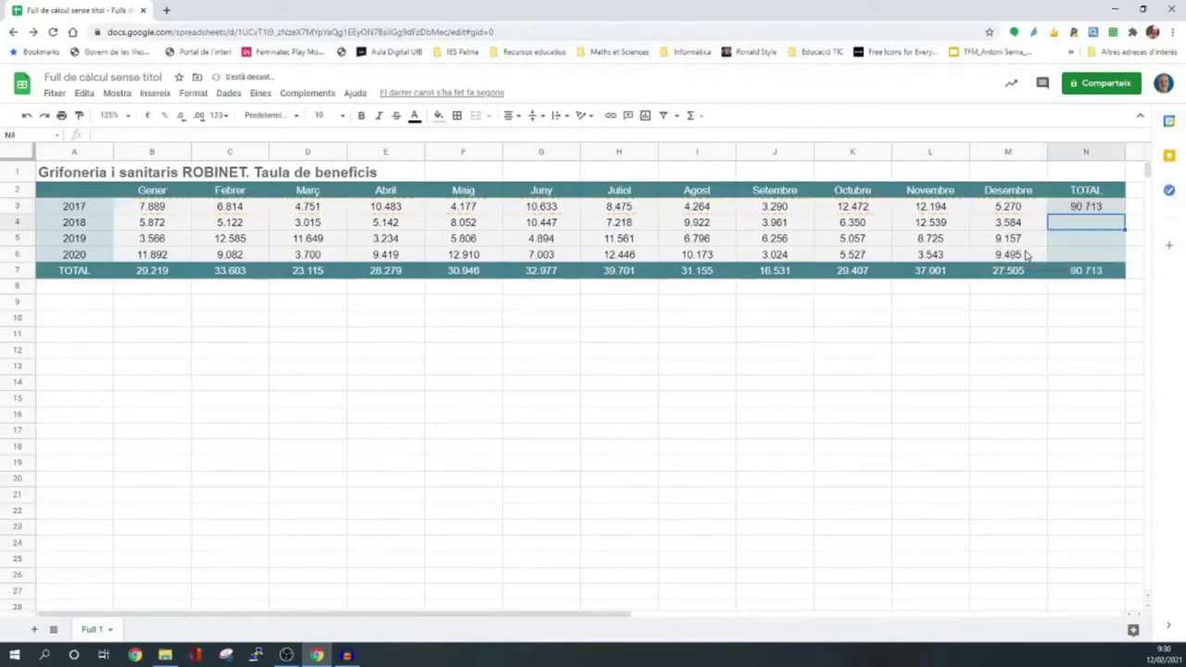
{"action": "left_click", "coordinate": [1117, 207]}
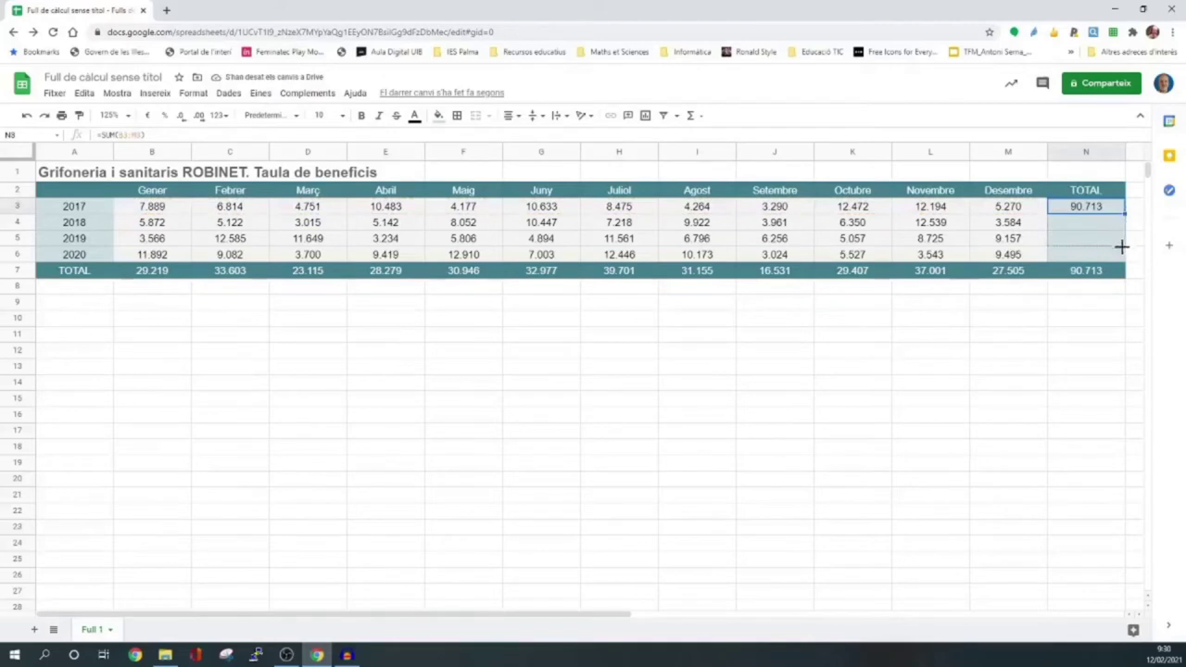
{"action": "left_click_drag", "start_coordinate": [1126, 212], "coordinate": [1121, 256]}
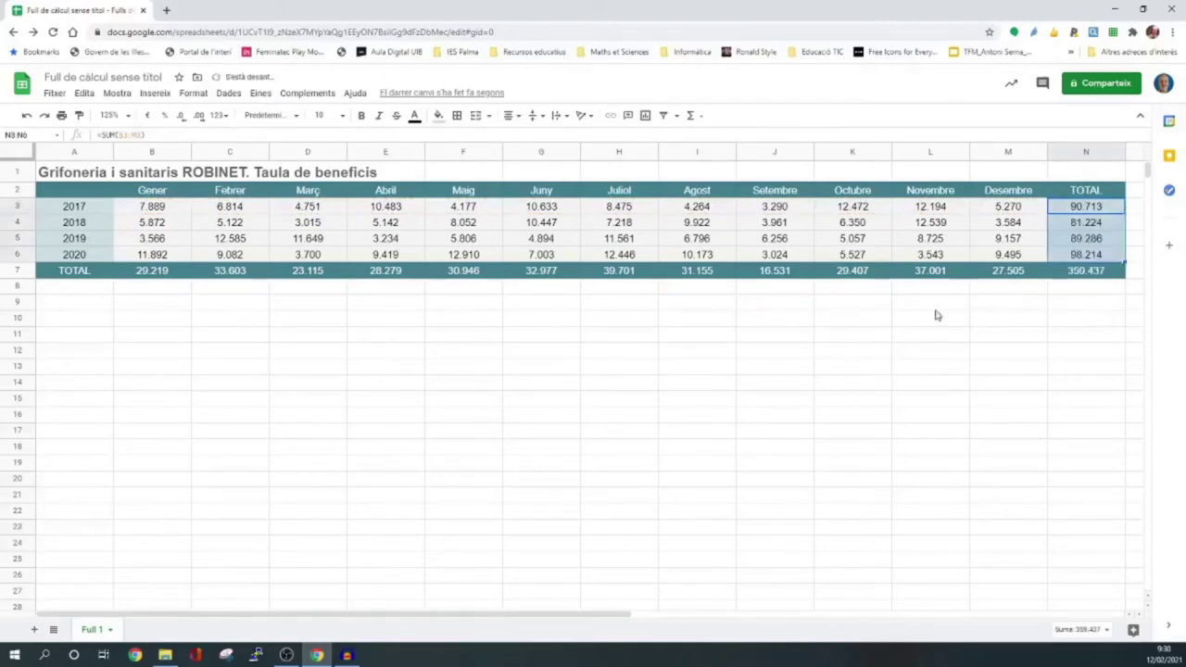
{"action": "left_click", "coordinate": [898, 307]}
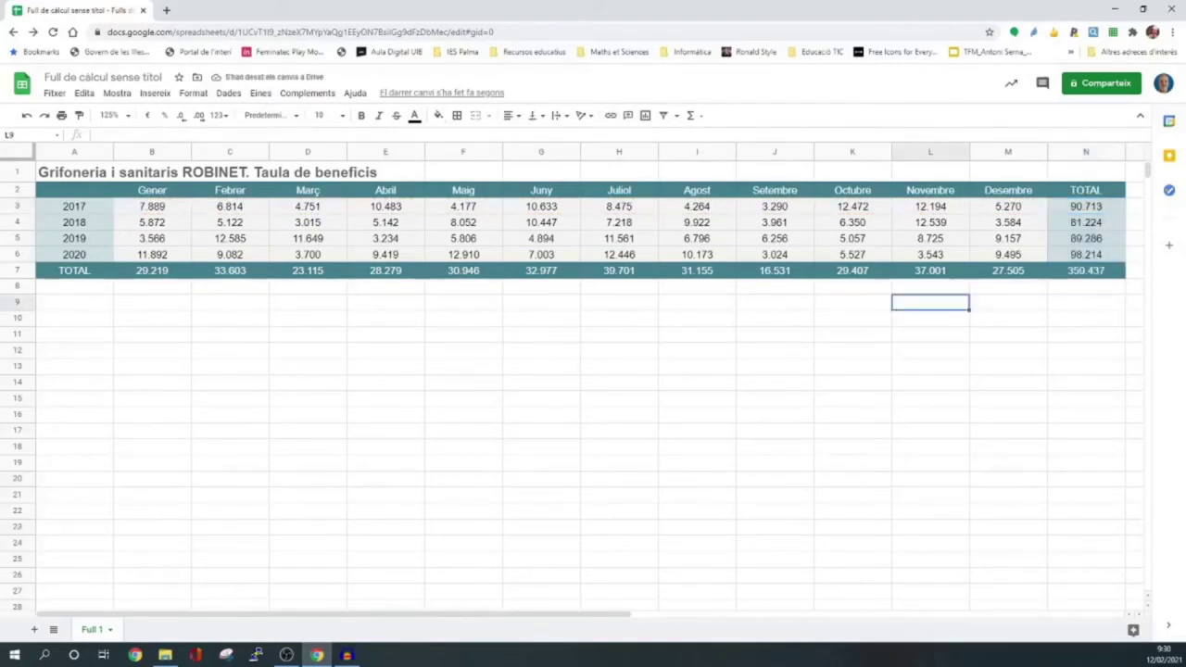
{"action": "left_click", "coordinate": [88, 309]}
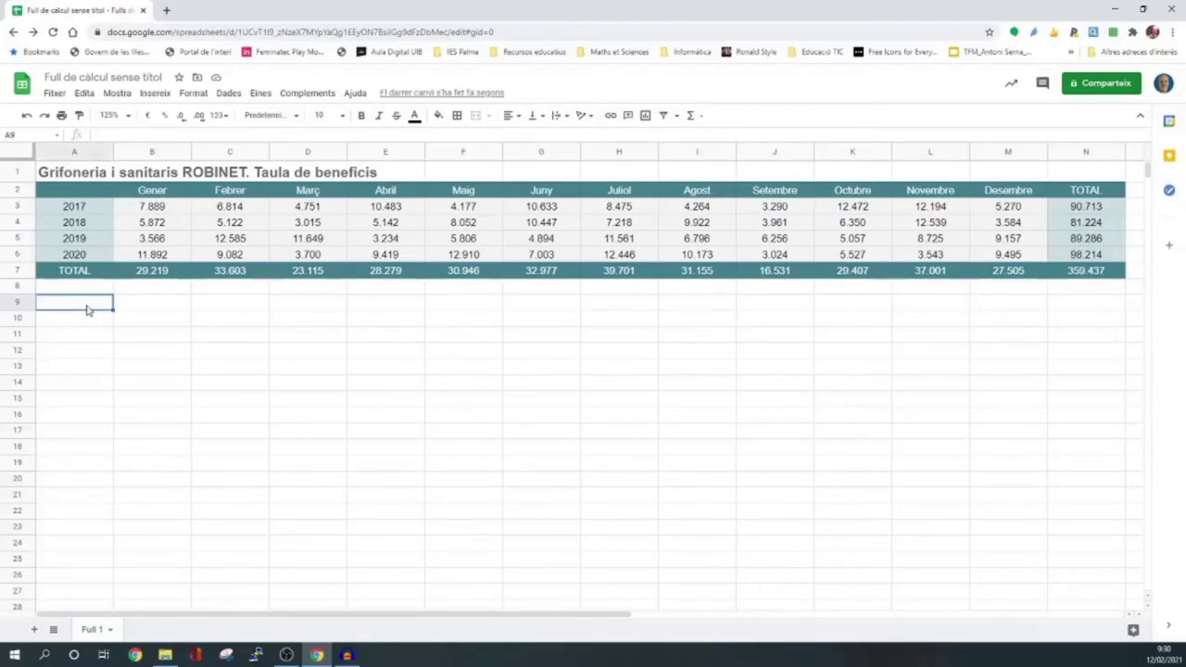
- Label A9 'Mitjana' and enter =AVERAGE(B3:B6) in B9, giving 7.305
{"action": "type", "text": "Mitja"}
{"action": "type", "text": "na"}
{"action": "left_click", "coordinate": [135, 313]}
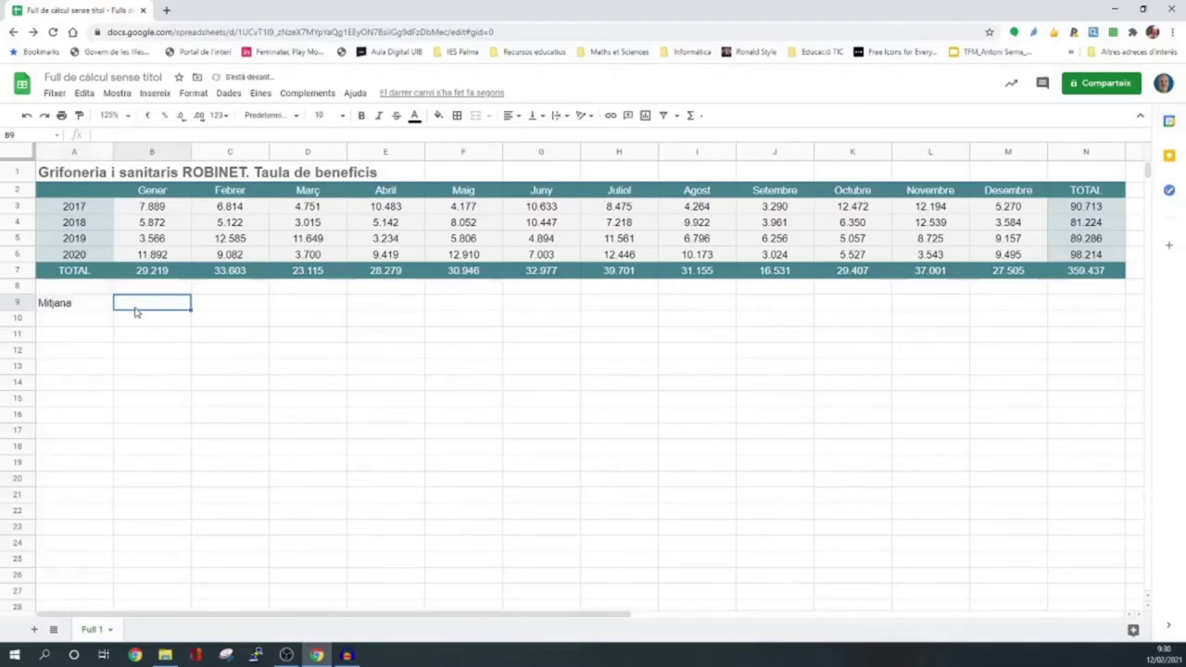
{"action": "type", "text": "=AVERAGE(B3:B6"}
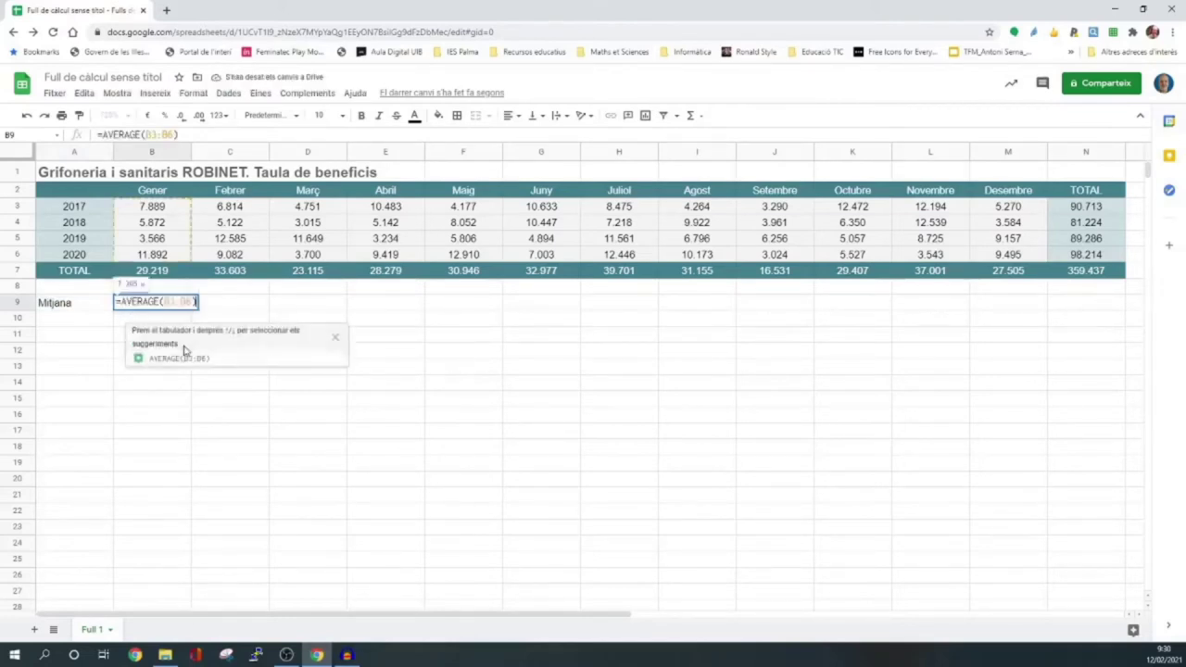
{"action": "left_click", "coordinate": [183, 347]}
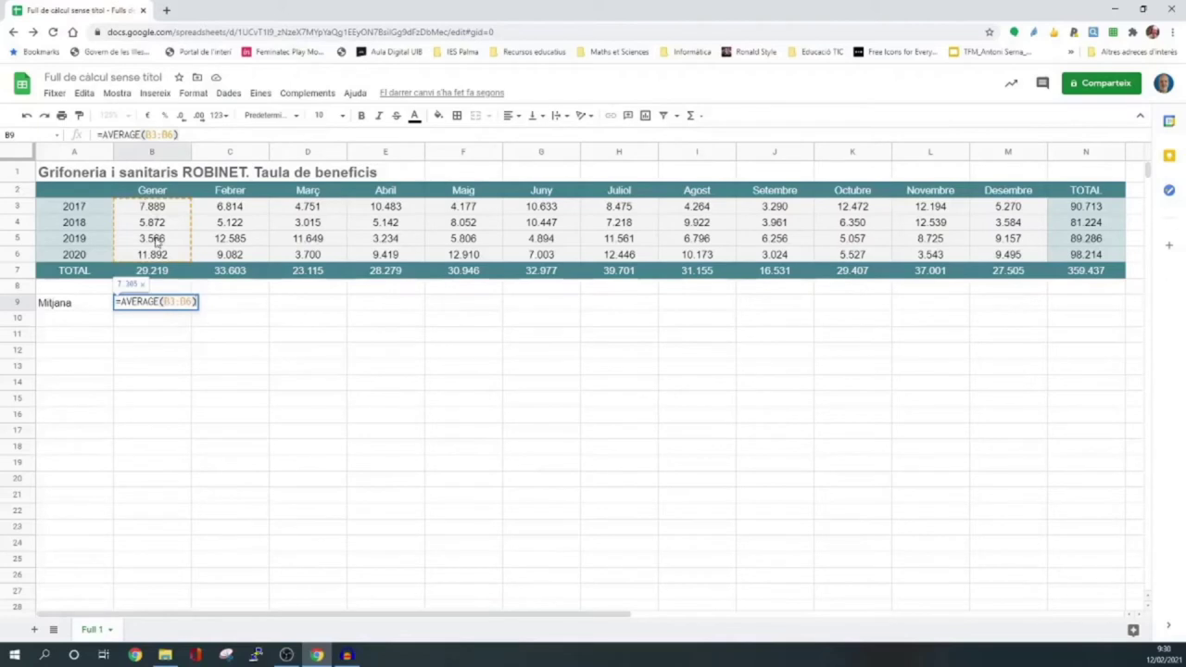
{"action": "key", "text": "Return"}
{"action": "left_click", "coordinate": [180, 304]}
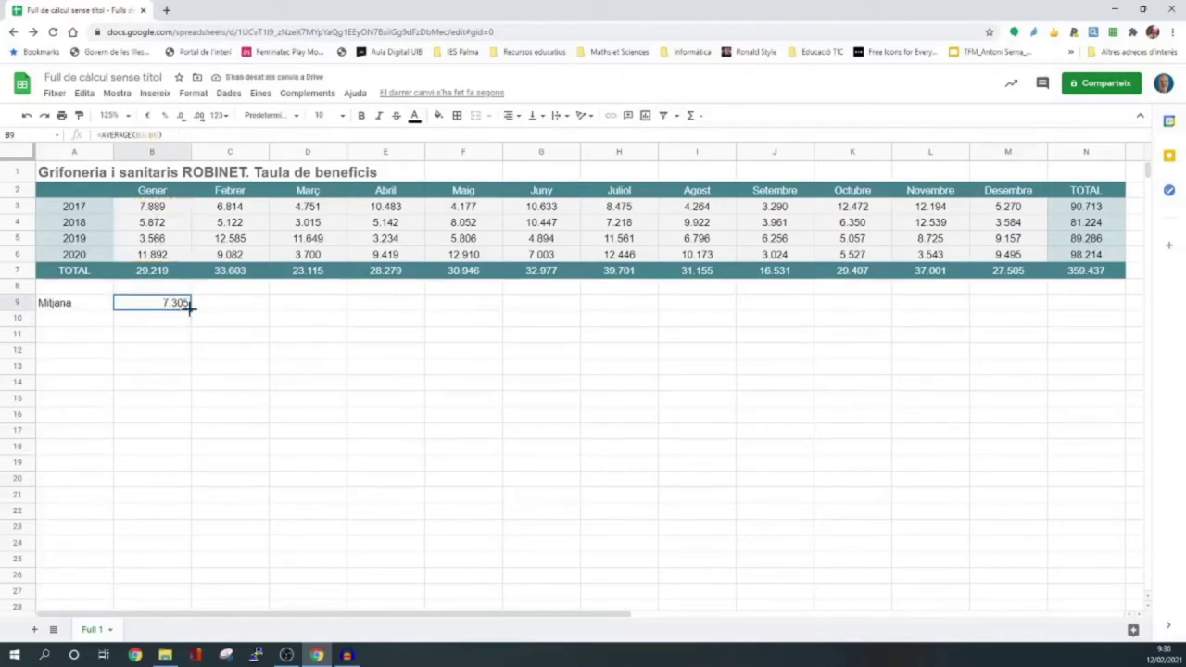
- Fill the average formula along row 9 through N9, reaching 89.859 under TOTAL
{"action": "left_click_drag", "start_coordinate": [189, 309], "coordinate": [1101, 298]}
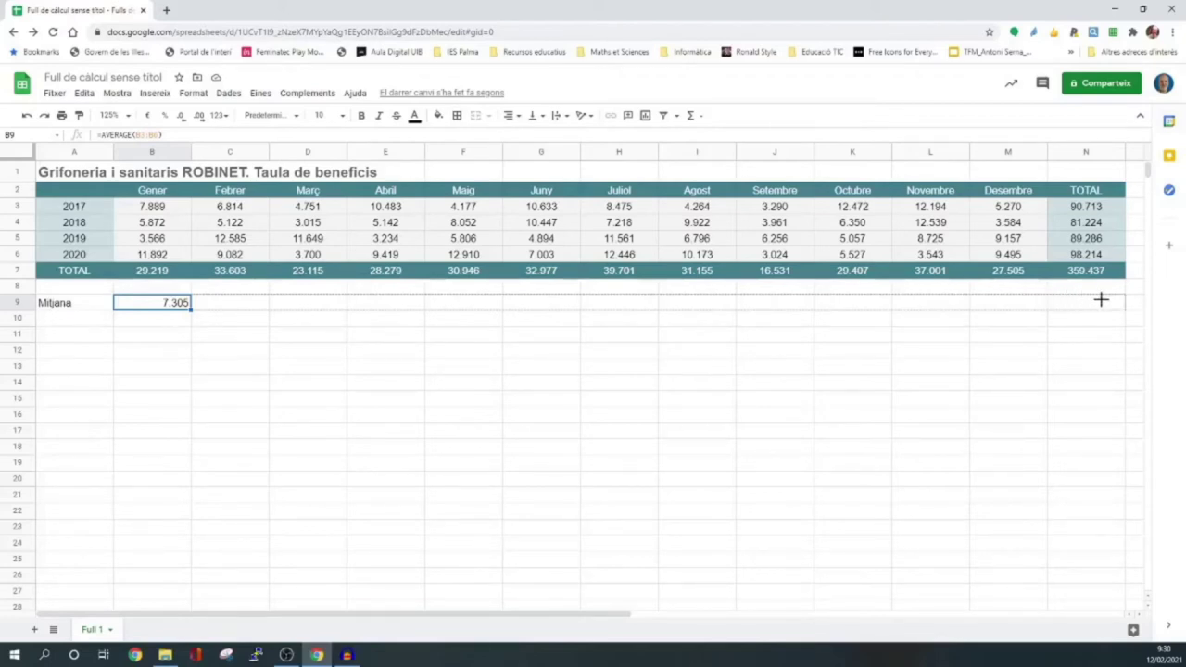
{"action": "left_click_drag", "start_coordinate": [1101, 298], "coordinate": [1102, 300]}
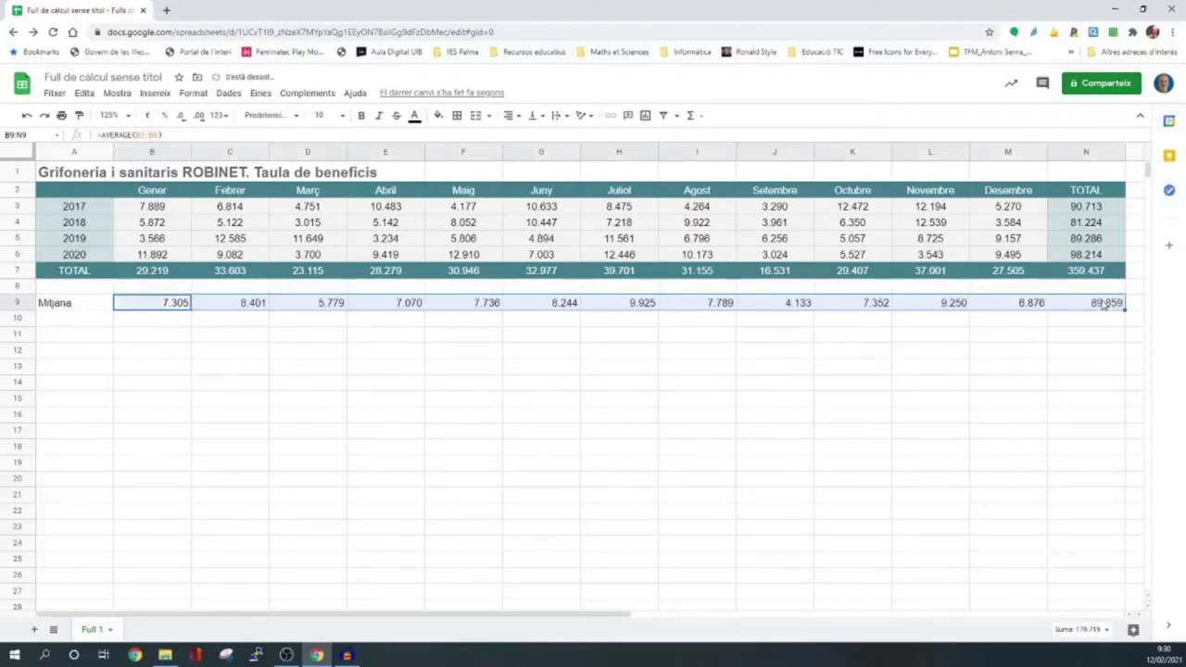
{"action": "left_click", "coordinate": [199, 326]}
{"action": "left_click_drag", "start_coordinate": [46, 272], "coordinate": [1112, 274]}
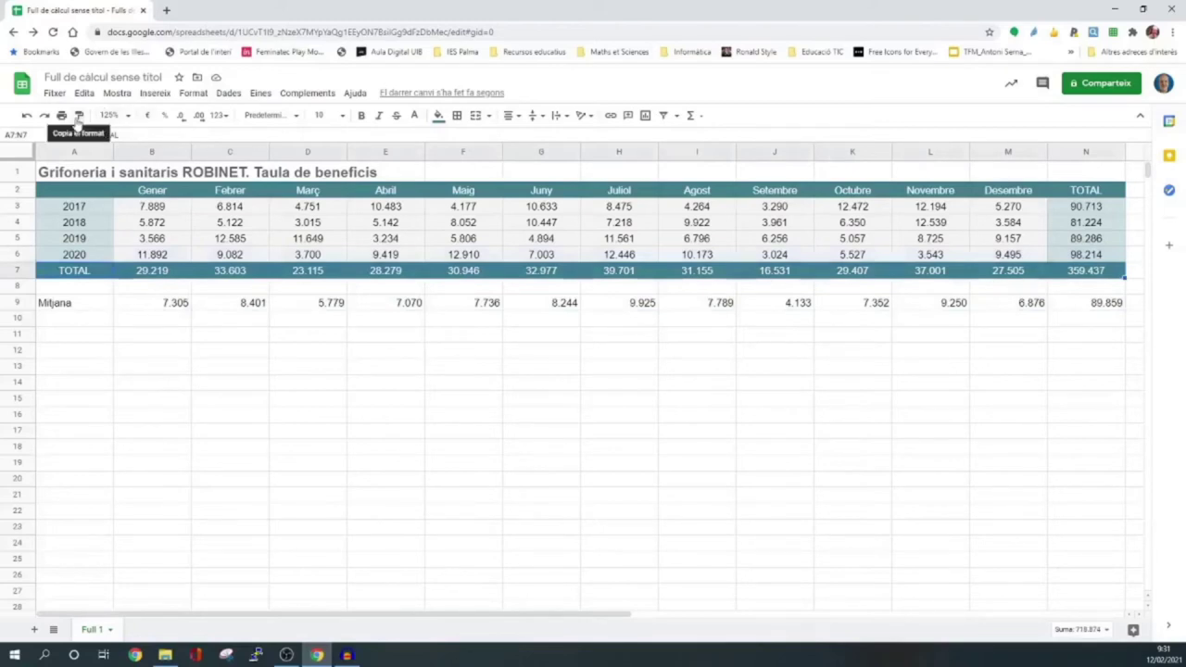
- Paint the TOTAL row's teal bold formatting onto the Mitjana row A9:N9
{"action": "left_click", "coordinate": [78, 115]}
{"action": "left_click", "coordinate": [52, 304]}
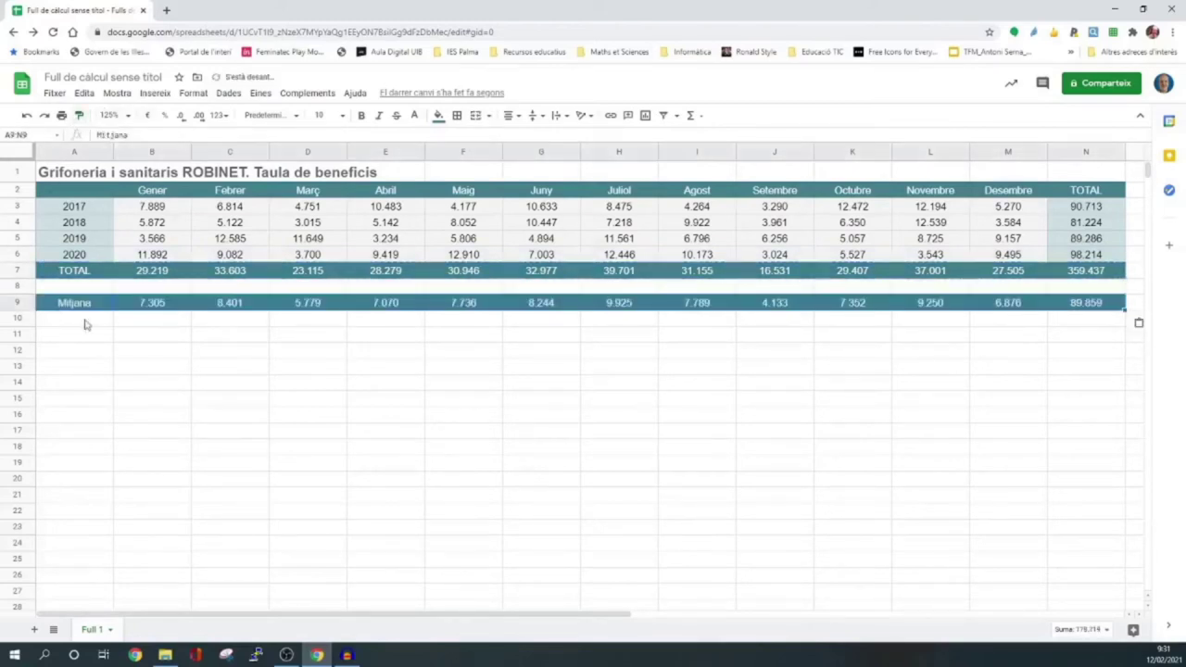
{"action": "left_click", "coordinate": [87, 324]}
{"action": "left_click", "coordinate": [176, 337]}
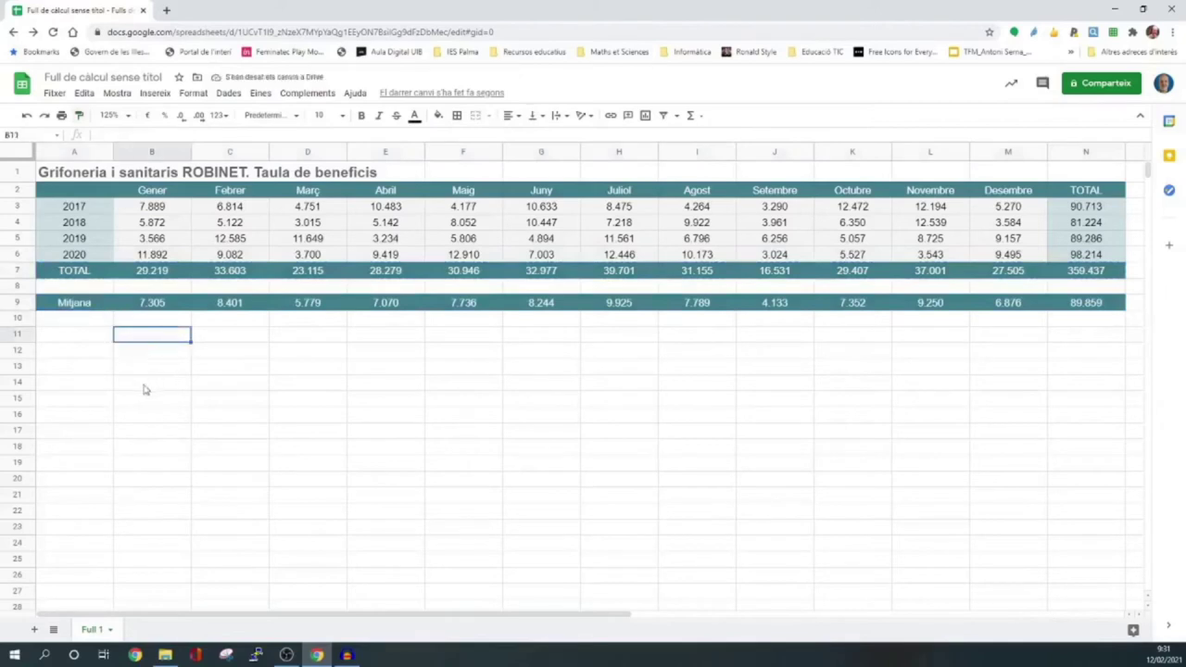
{"action": "left_click", "coordinate": [65, 336]}
- Enter the label 'Previsions 2021' in A13
{"action": "left_click", "coordinate": [60, 367]}
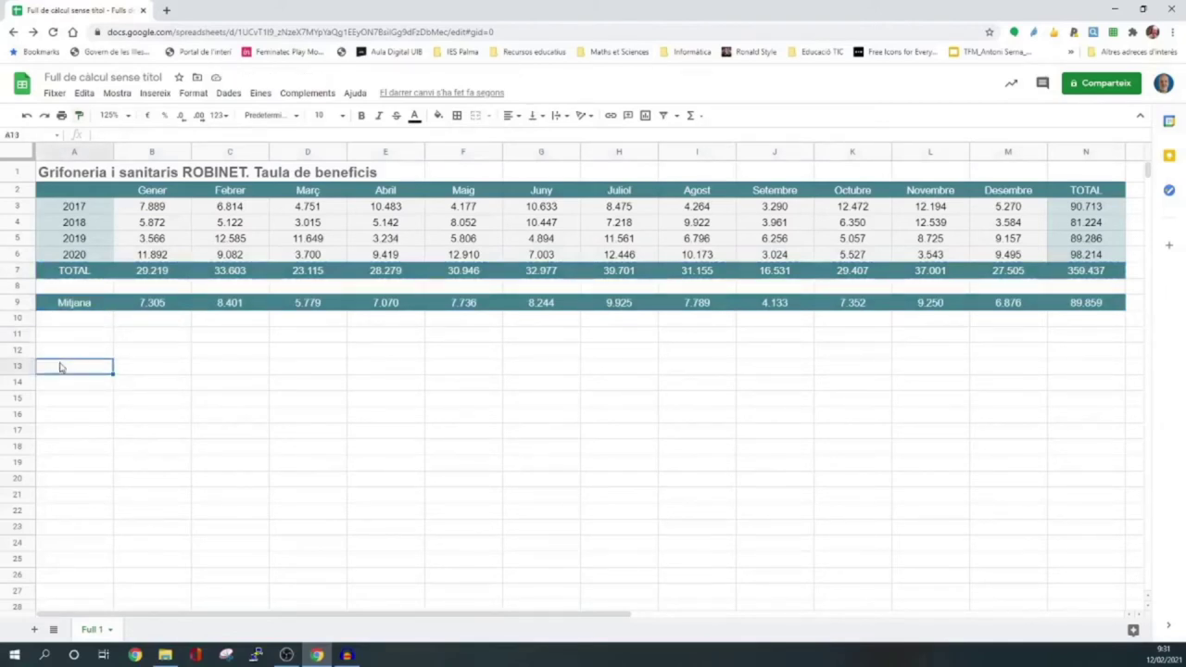
{"action": "type", "text": "Previ"}
{"action": "type", "text": "sions "}
{"action": "type", "text": "202"}
{"action": "type", "text": "1"}
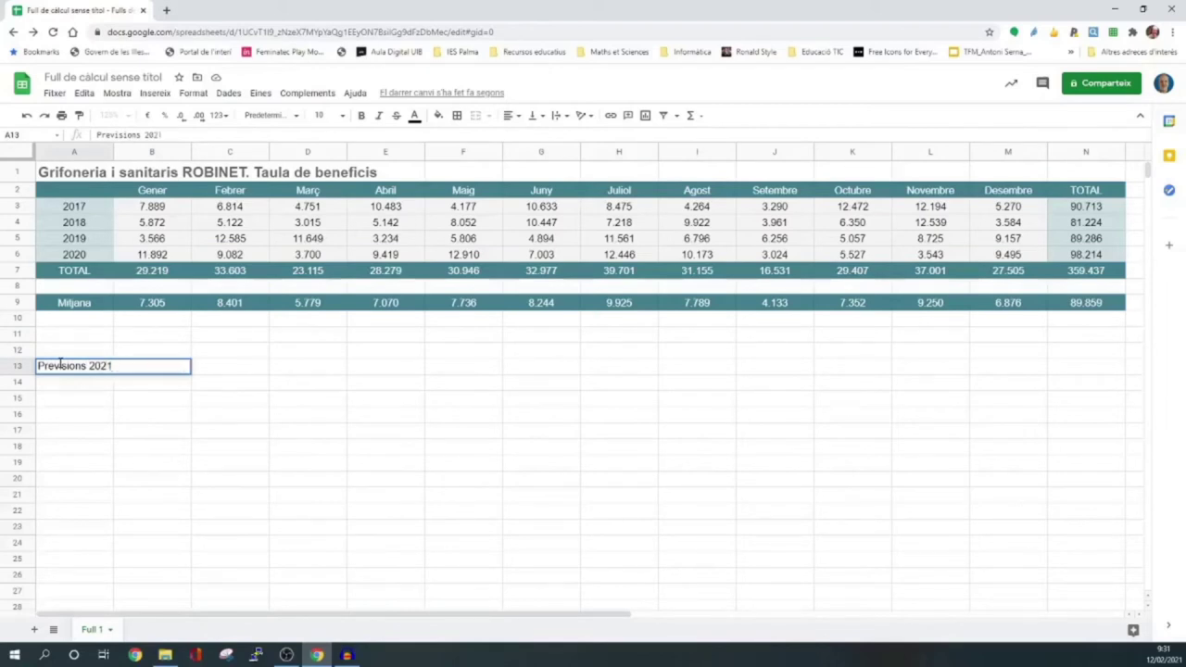
{"action": "left_click", "coordinate": [161, 351]}
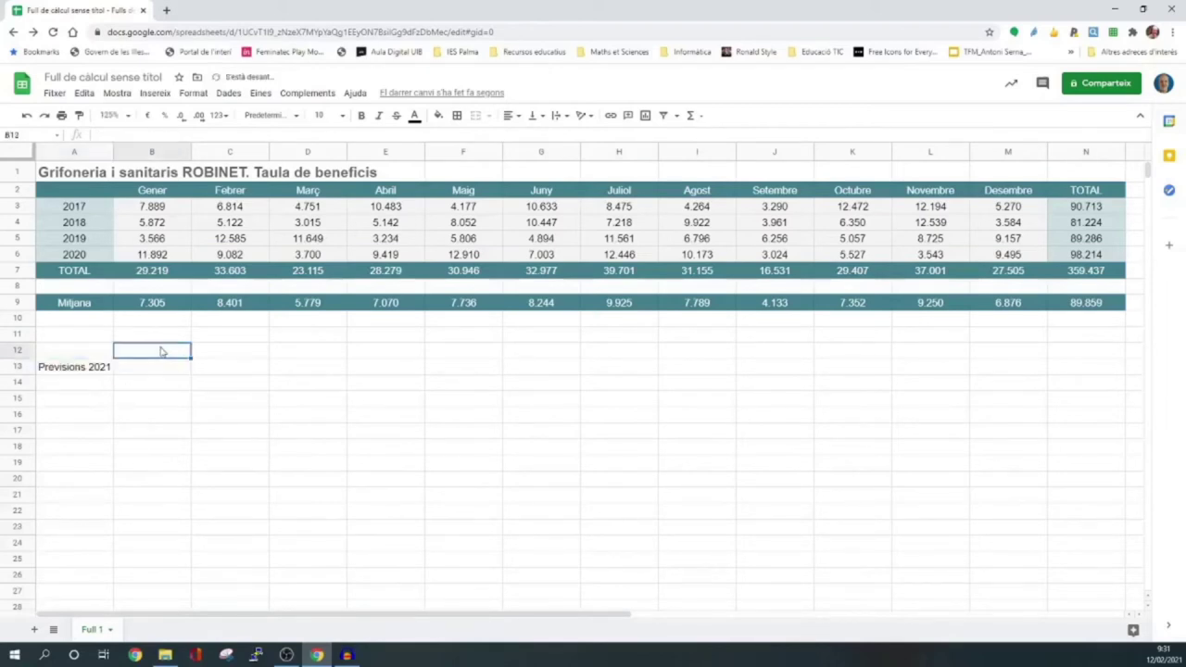
- Copy the title's formatting onto A13 and set its font size to 12
{"action": "left_click", "coordinate": [56, 176]}
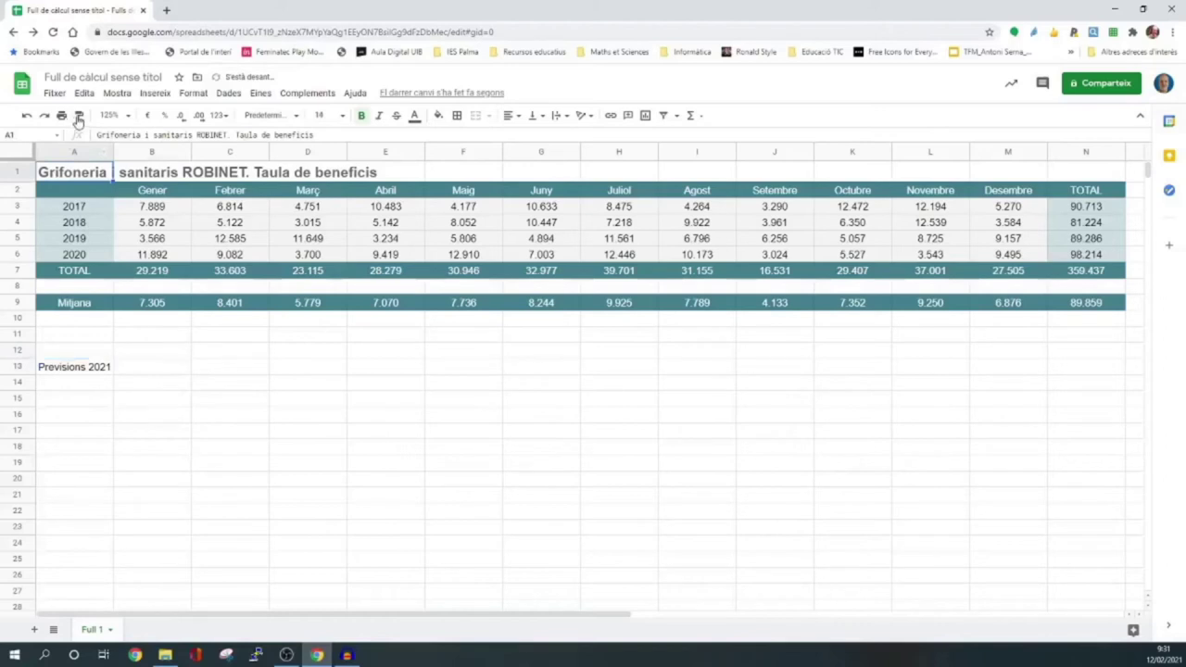
{"action": "left_click", "coordinate": [79, 117]}
{"action": "left_click", "coordinate": [60, 373]}
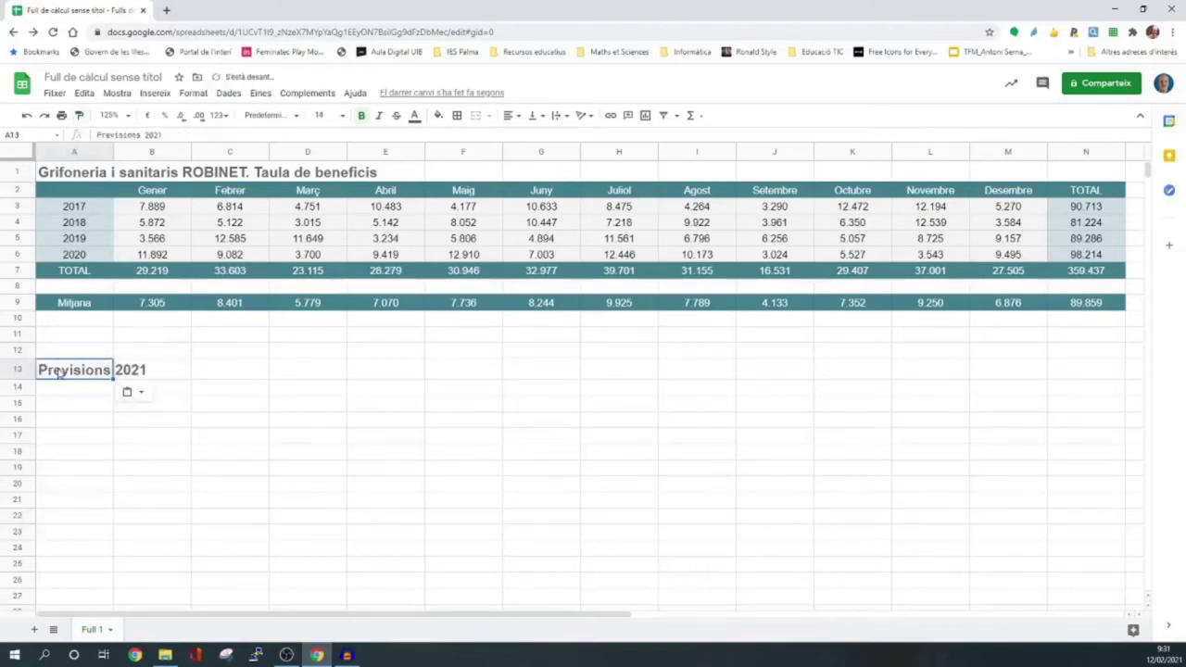
{"action": "left_click", "coordinate": [339, 116]}
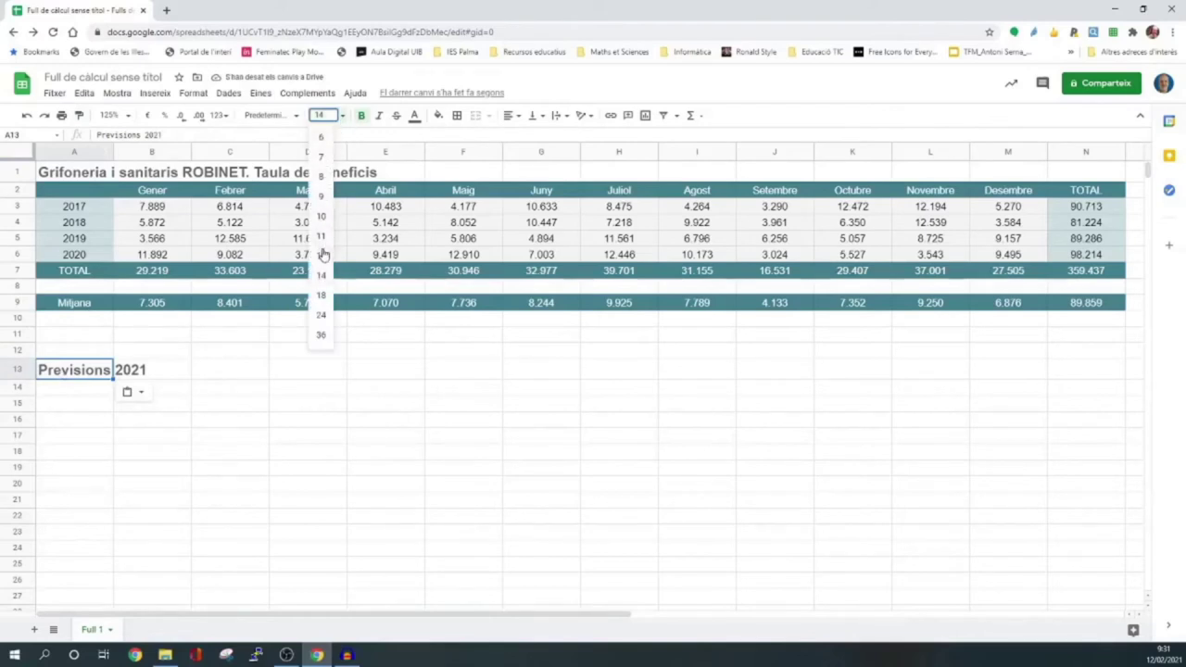
{"action": "left_click", "coordinate": [321, 255]}
{"action": "left_click", "coordinate": [186, 400]}
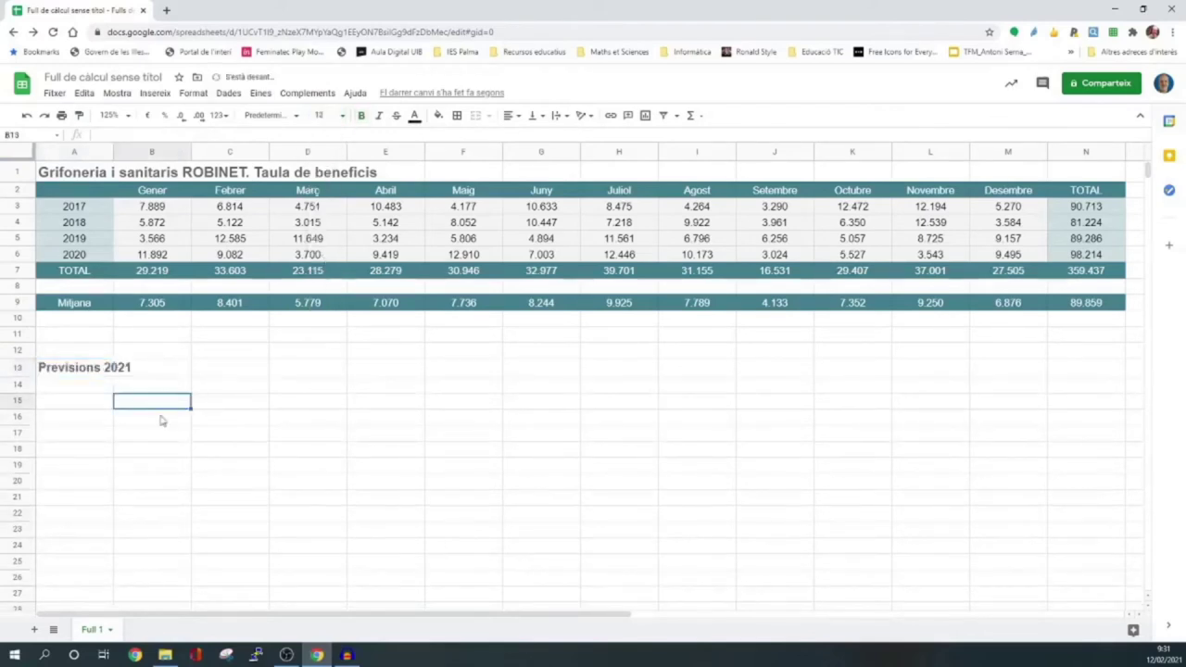
{"action": "left_click", "coordinate": [86, 388]}
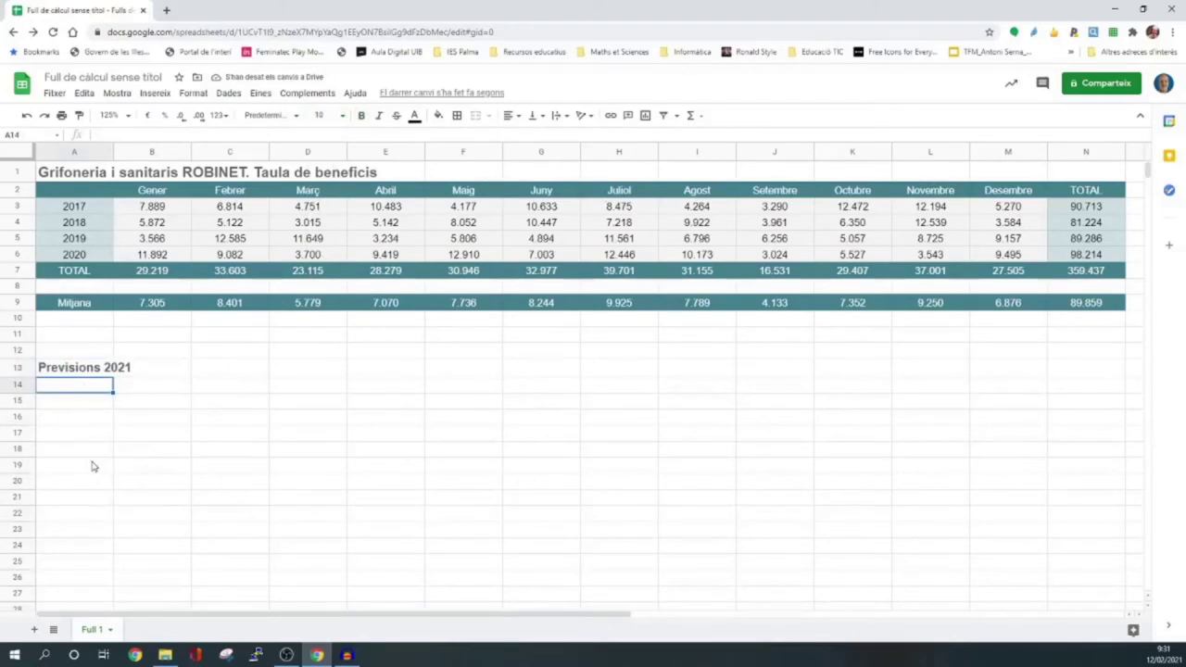
- Enter the label '% increment previst:' in C13 and the increment value 7 in E13
{"action": "left_click", "coordinate": [212, 373]}
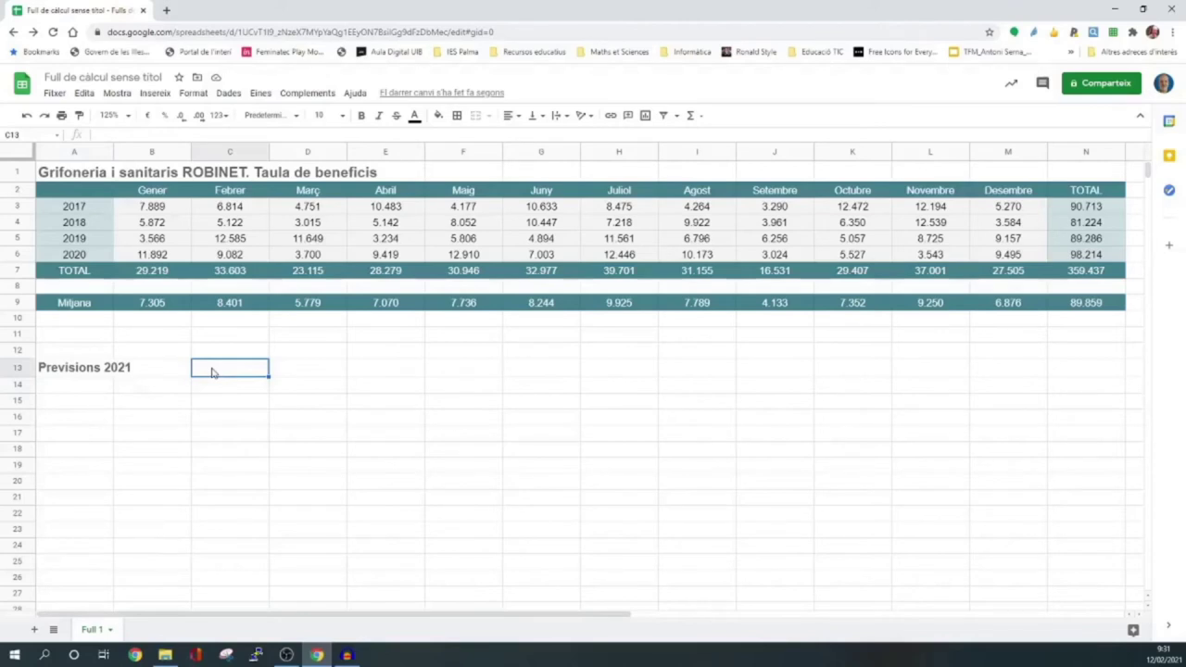
{"action": "type", "text": "% "}
{"action": "type", "text": "increment p"}
{"action": "type", "text": "revist"}
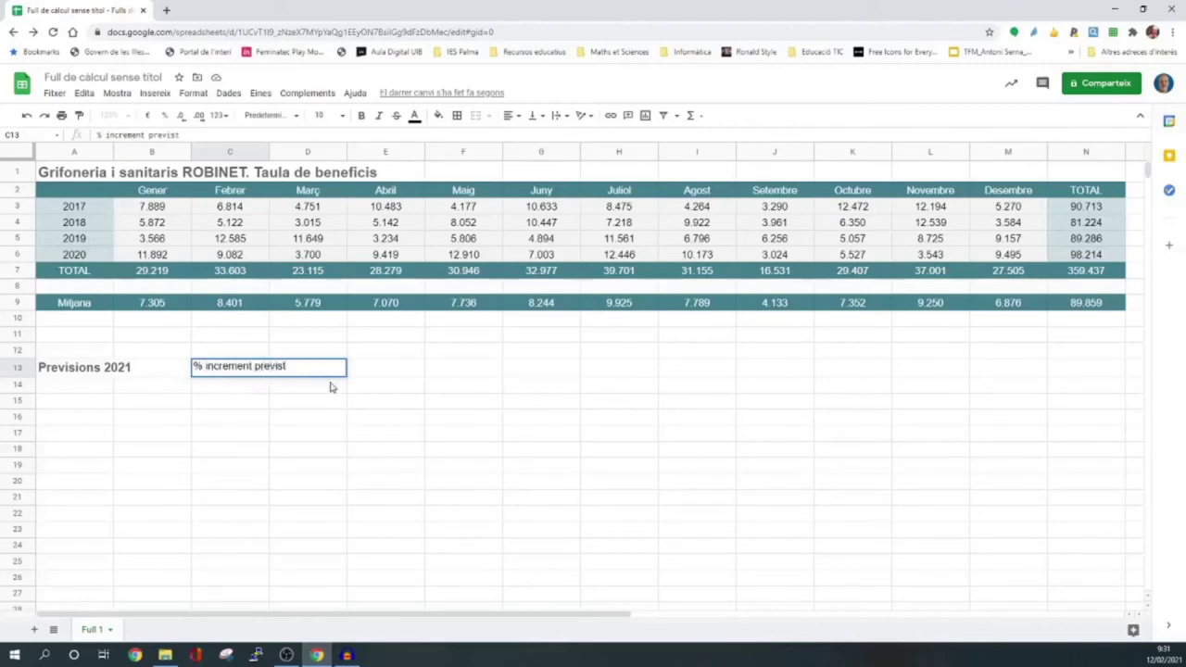
{"action": "left_click", "coordinate": [329, 383]}
{"action": "double_click", "coordinate": [266, 373]}
{"action": "left_click", "coordinate": [329, 401]}
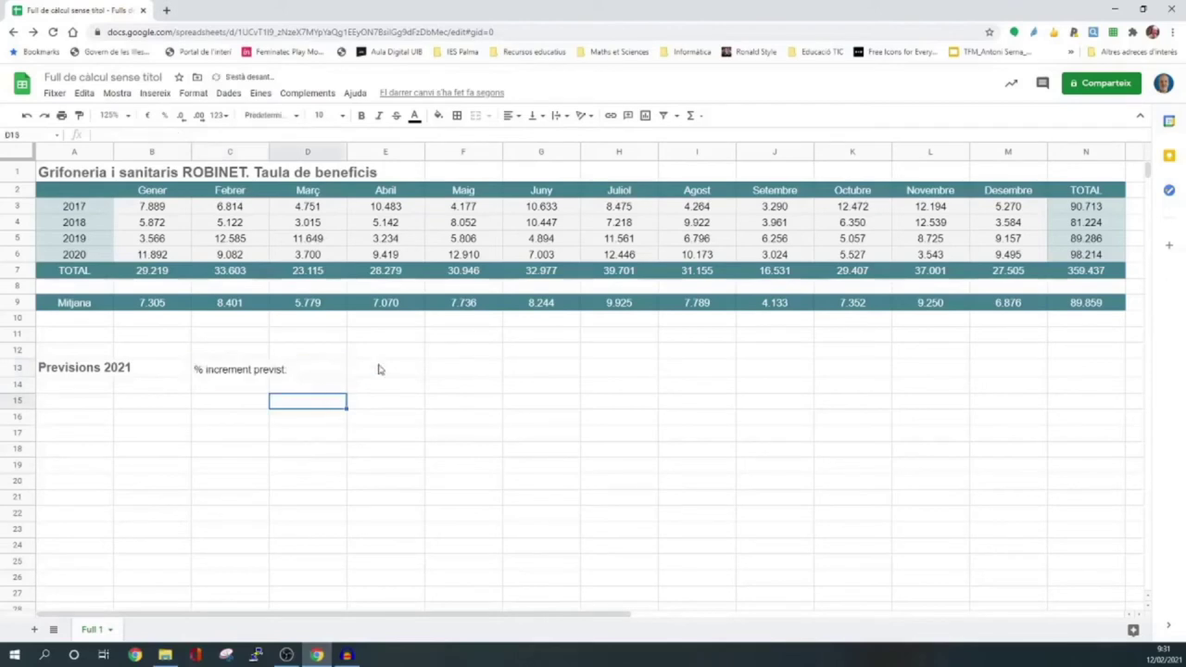
{"action": "left_click", "coordinate": [380, 369]}
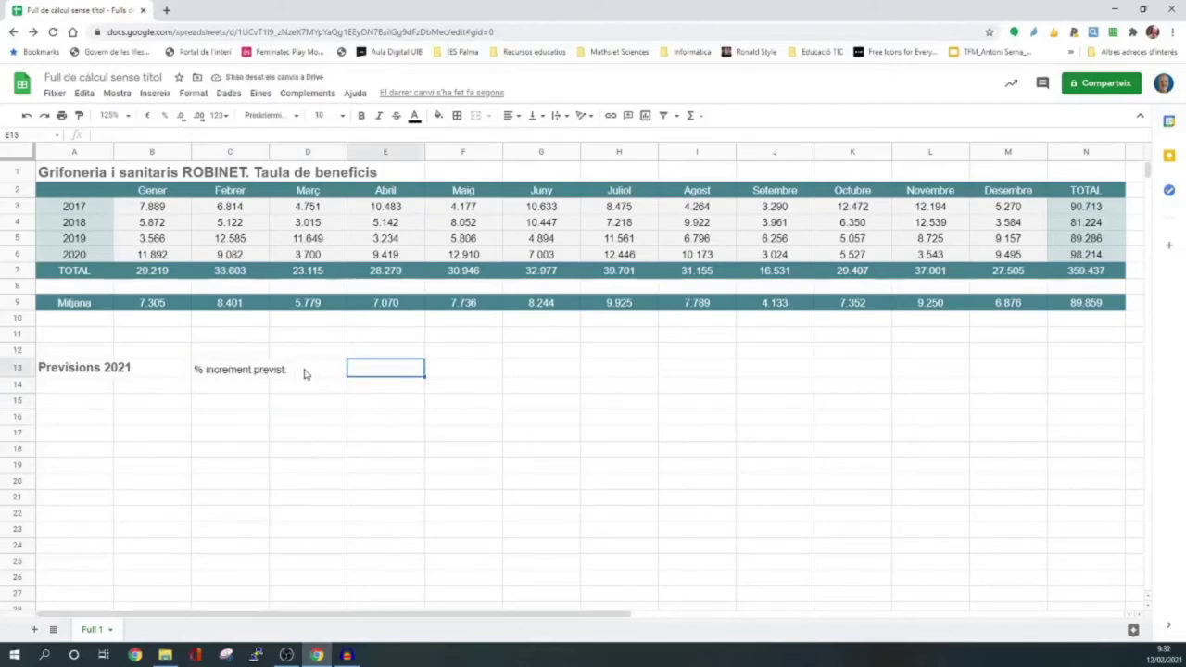
{"action": "type", "text": "7"}
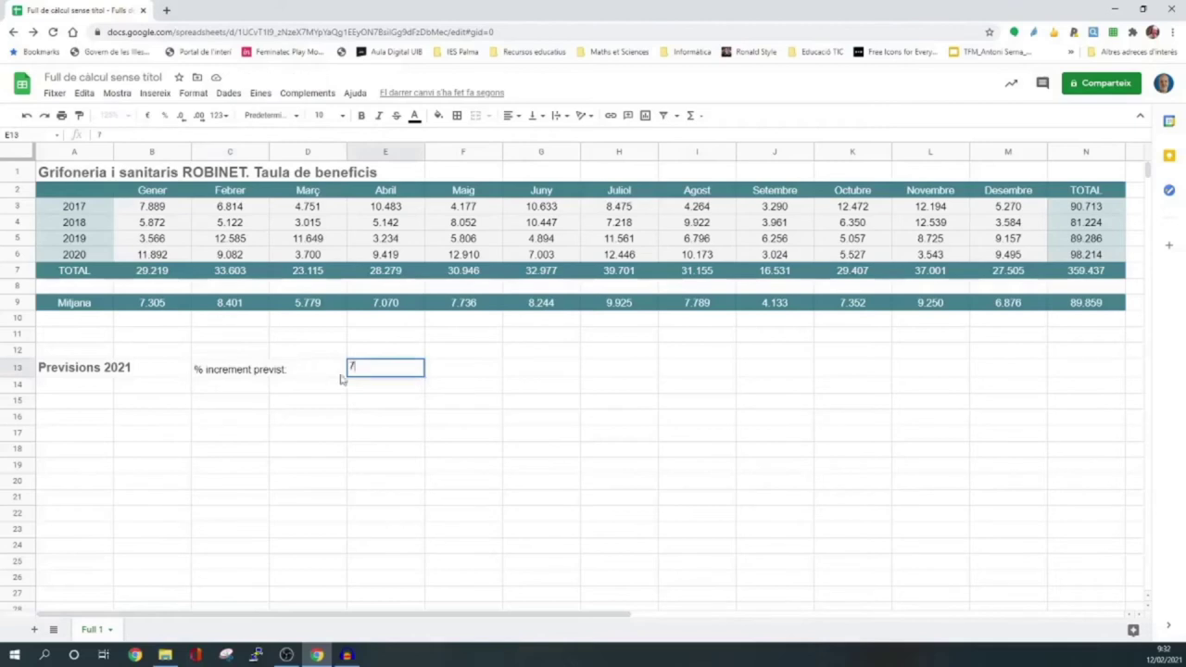
{"action": "key", "text": "Tab"}
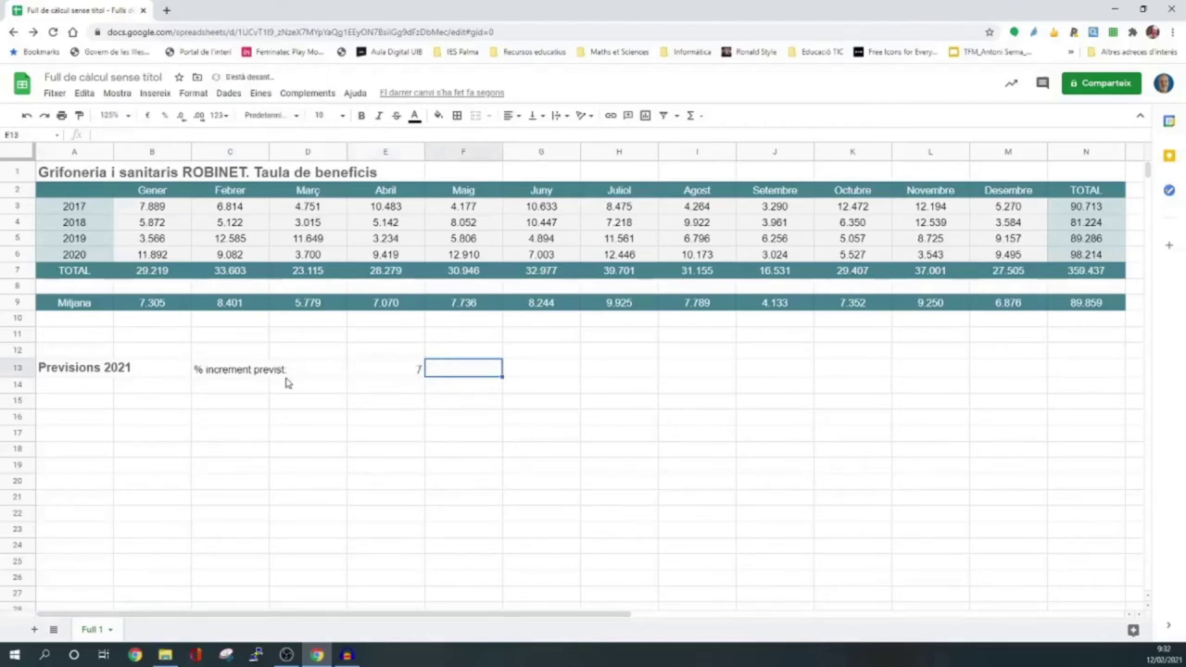
- Move the increment label to D13 and right-align it beside the 7
{"action": "left_click", "coordinate": [229, 376]}
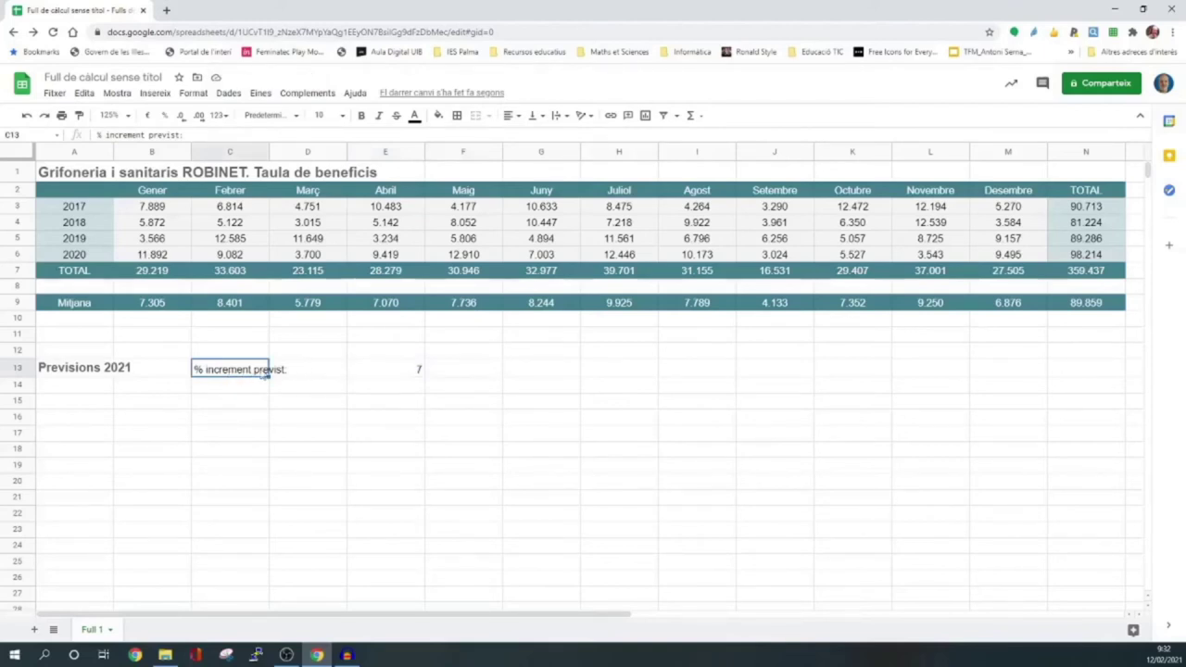
{"action": "left_click_drag", "start_coordinate": [265, 373], "coordinate": [312, 370]}
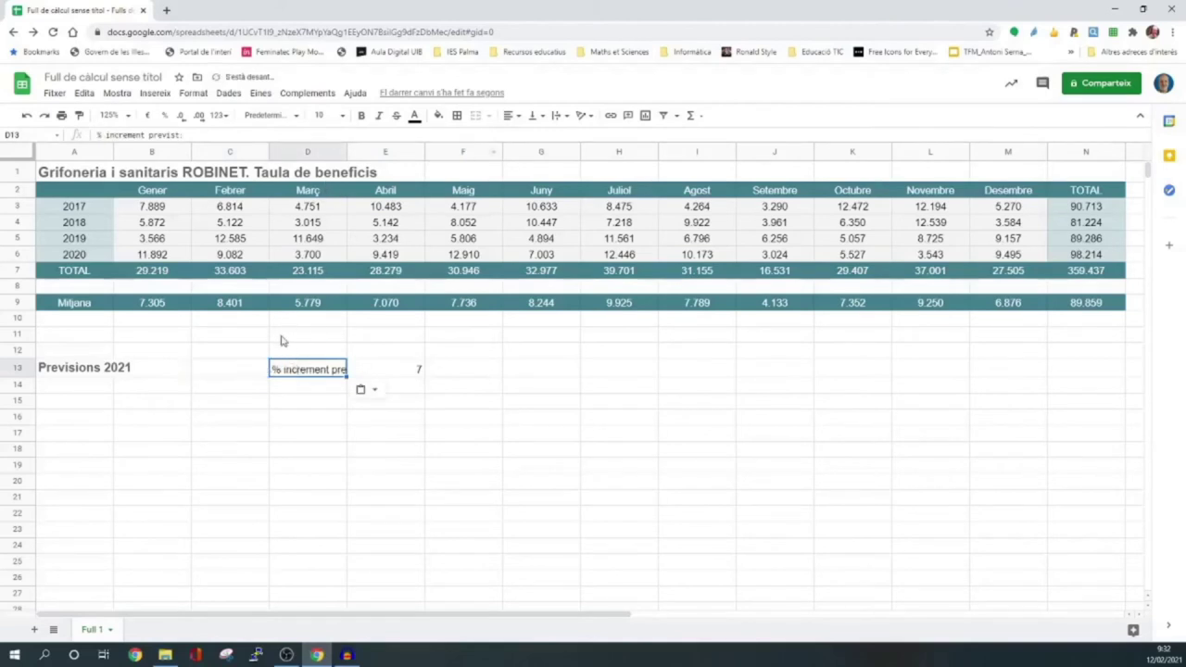
{"action": "left_click", "coordinate": [283, 341]}
{"action": "left_click", "coordinate": [315, 371]}
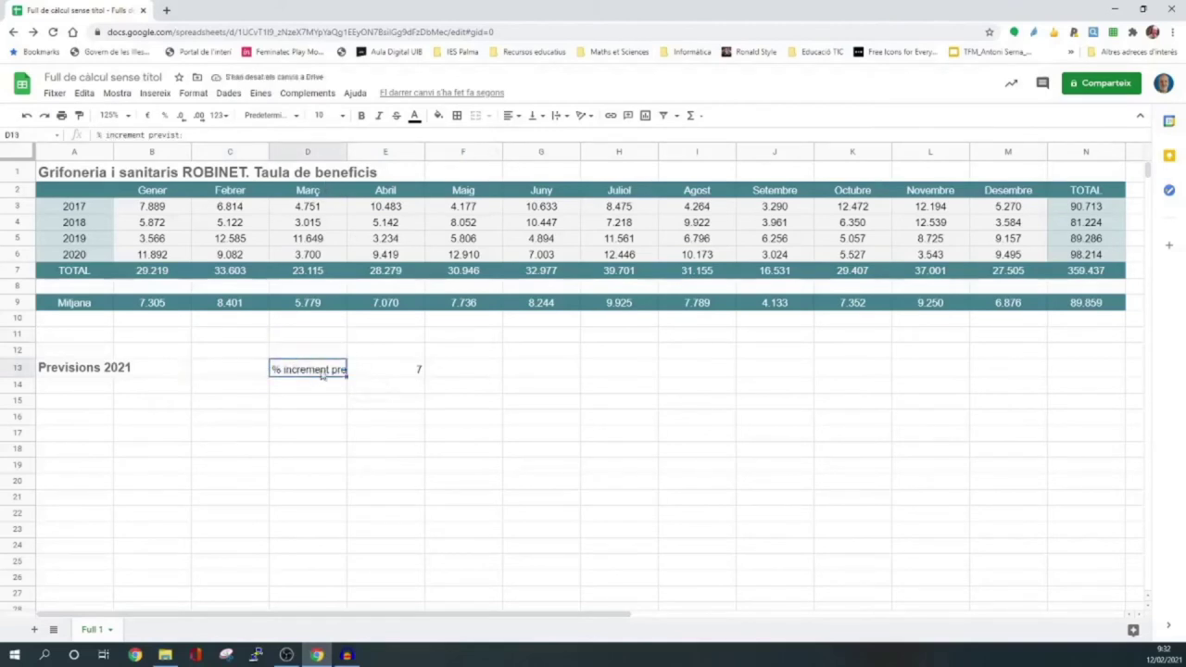
{"action": "left_click", "coordinate": [520, 118]}
{"action": "left_click", "coordinate": [535, 138]}
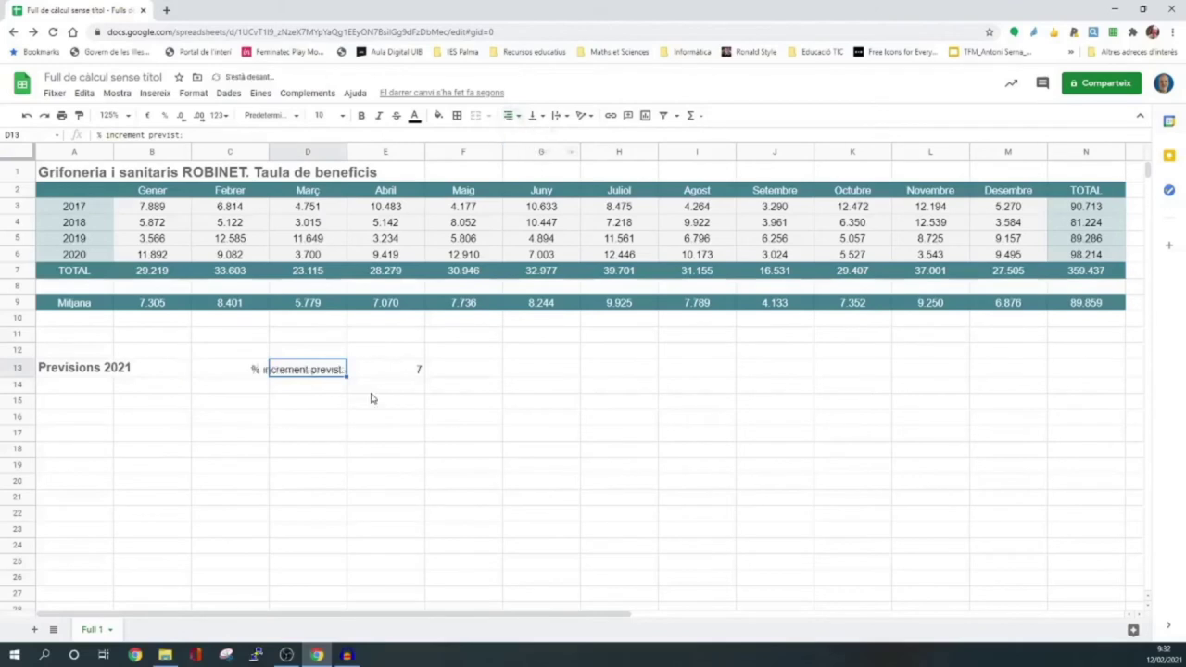
{"action": "left_click", "coordinate": [372, 399]}
{"action": "left_click", "coordinate": [415, 374]}
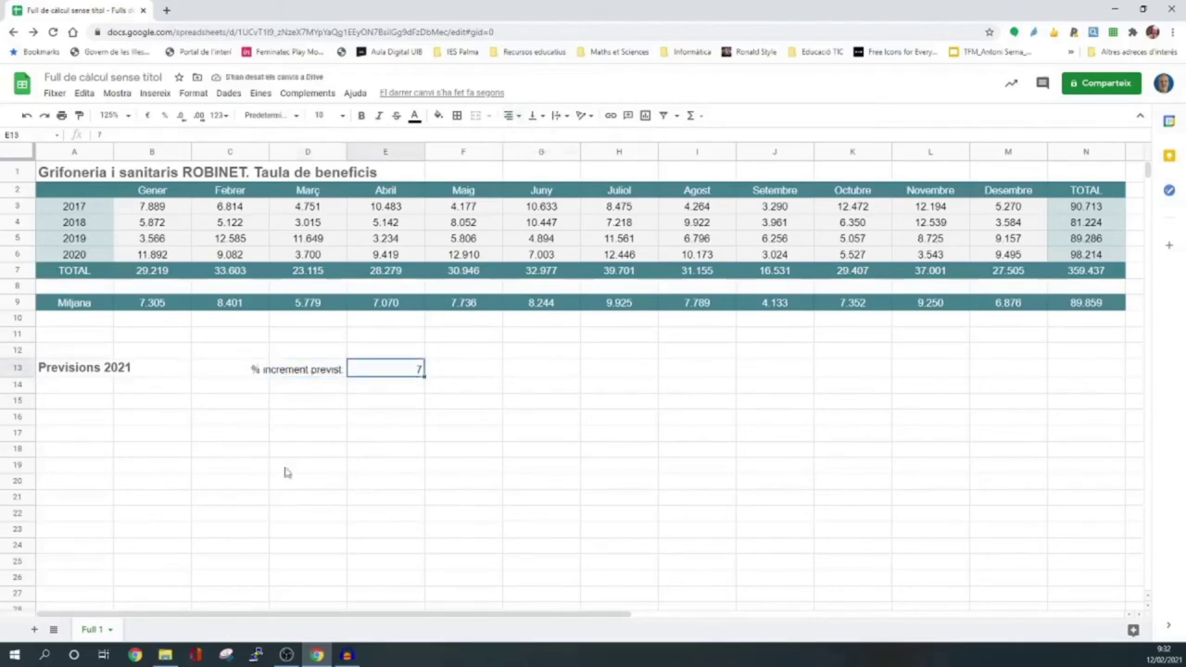
- Label A15 '2021' and enter =B9*(1+E13/100) in B15, giving 7816,027888
{"action": "left_click", "coordinate": [93, 403]}
{"action": "type", "text": "2021"}
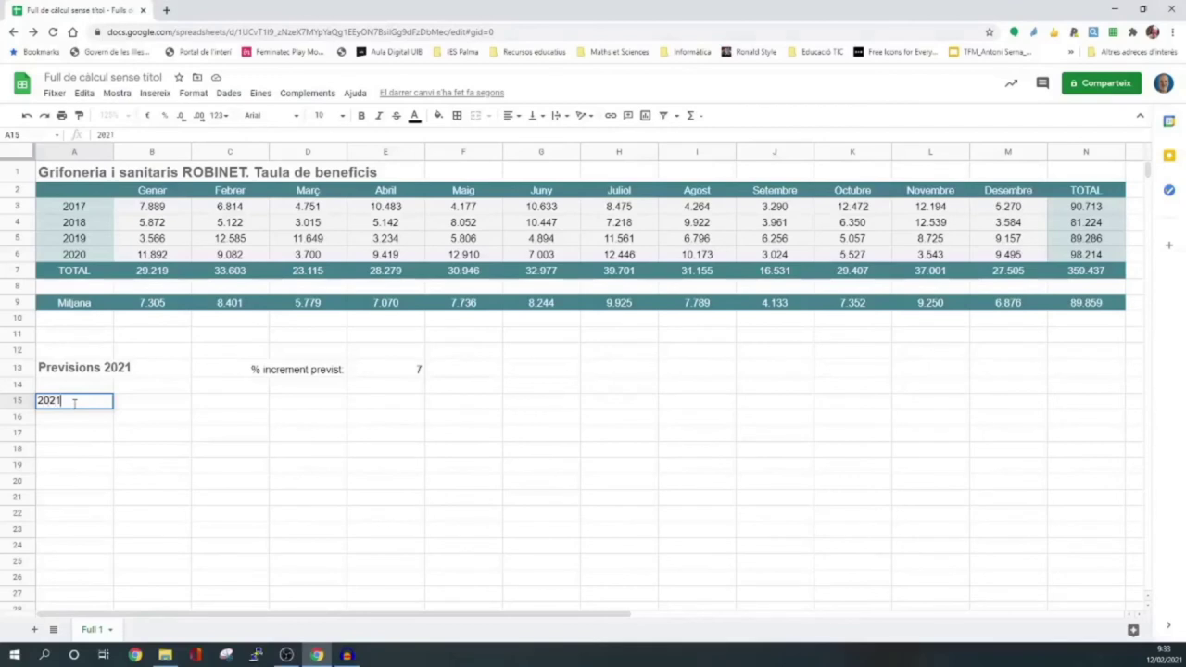
{"action": "left_click", "coordinate": [158, 403]}
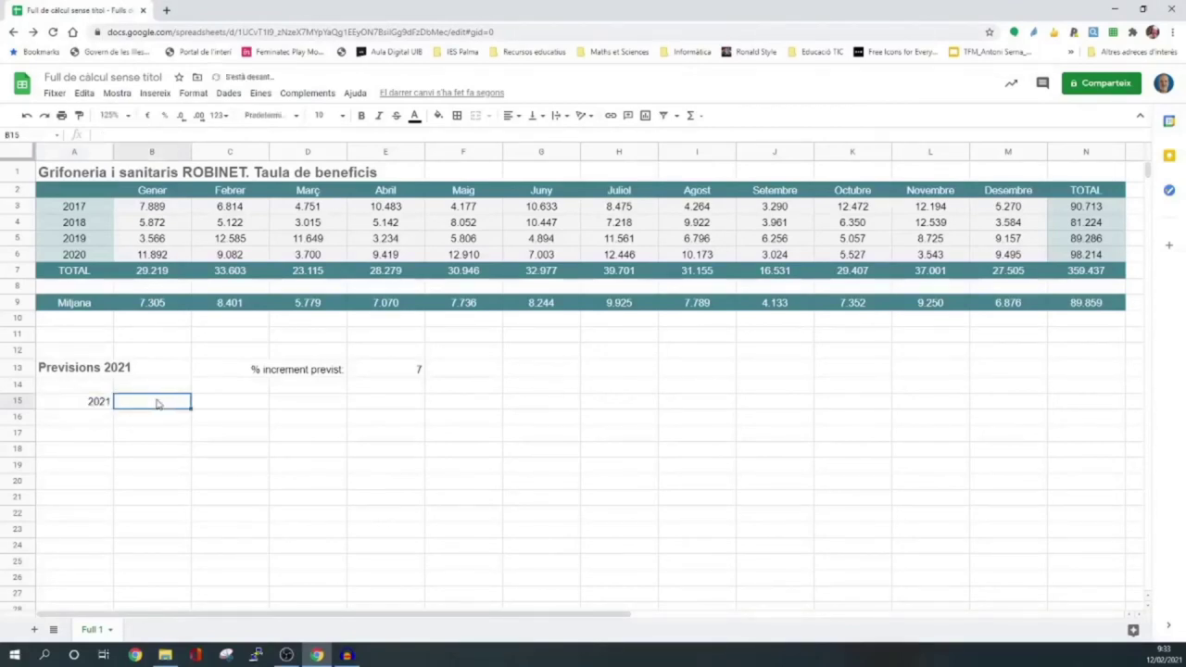
{"action": "type", "text": "="}
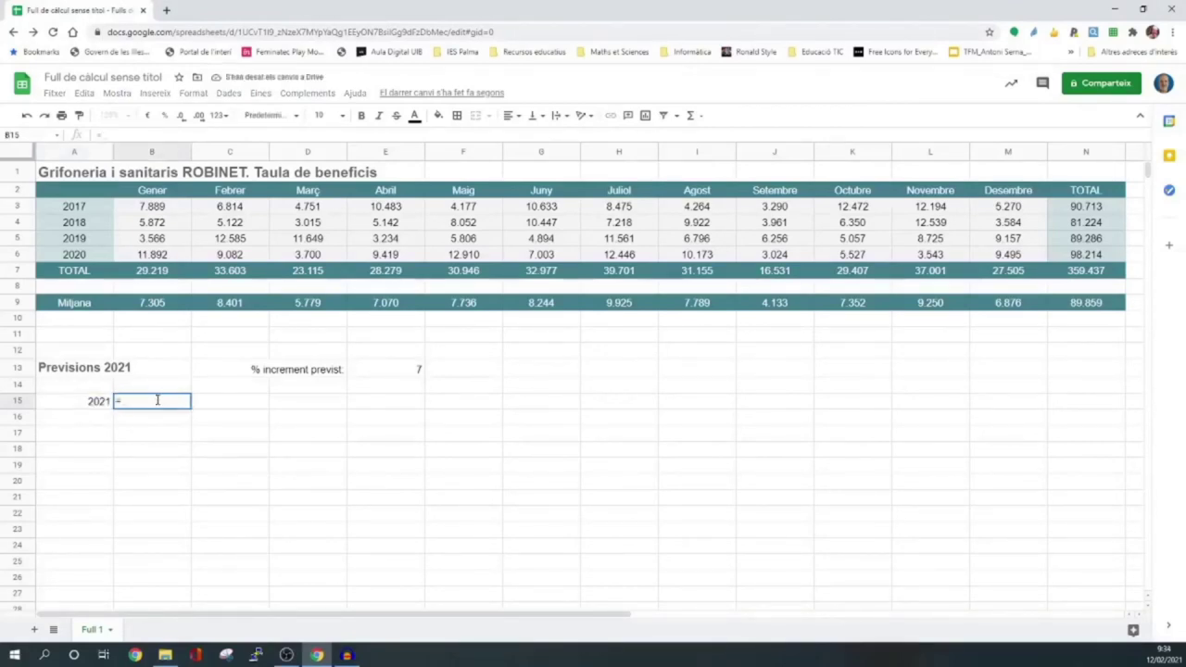
{"action": "left_click", "coordinate": [151, 303]}
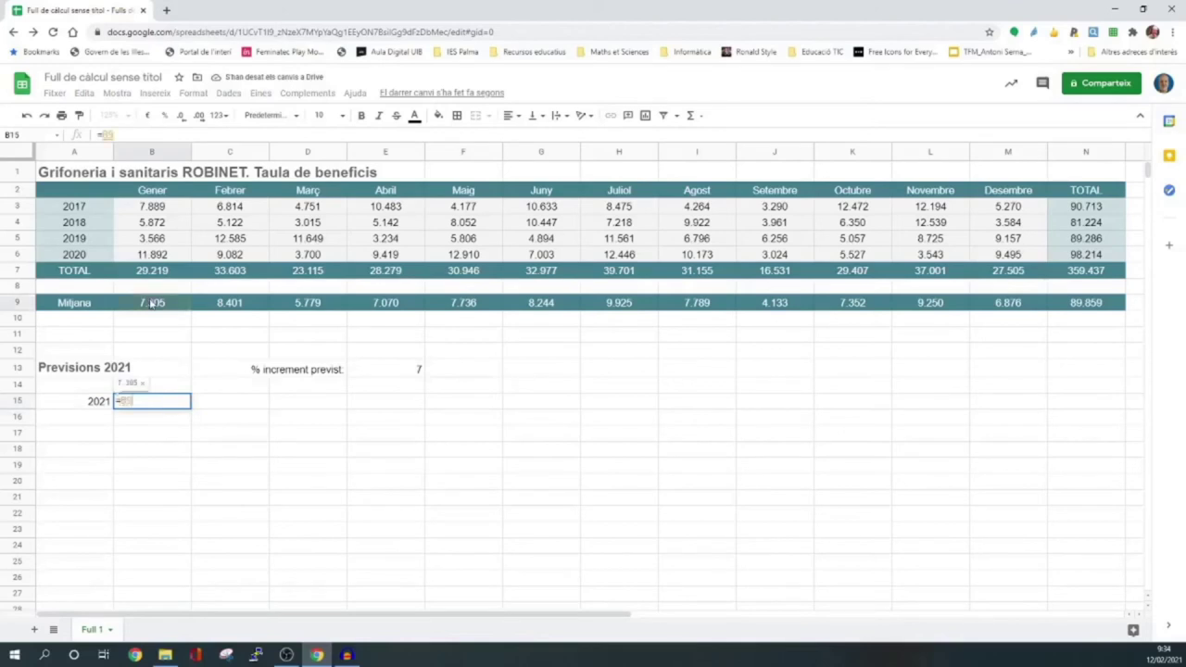
{"action": "type", "text": "*"}
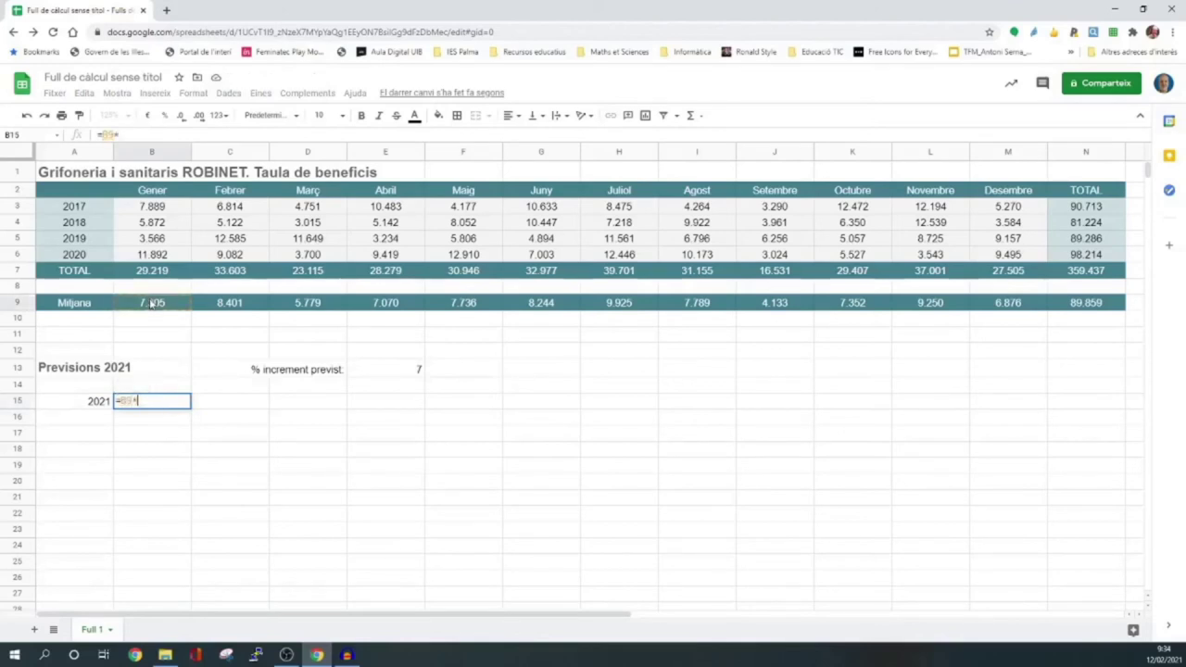
{"action": "type", "text": "("}
{"action": "type", "text": "1"}
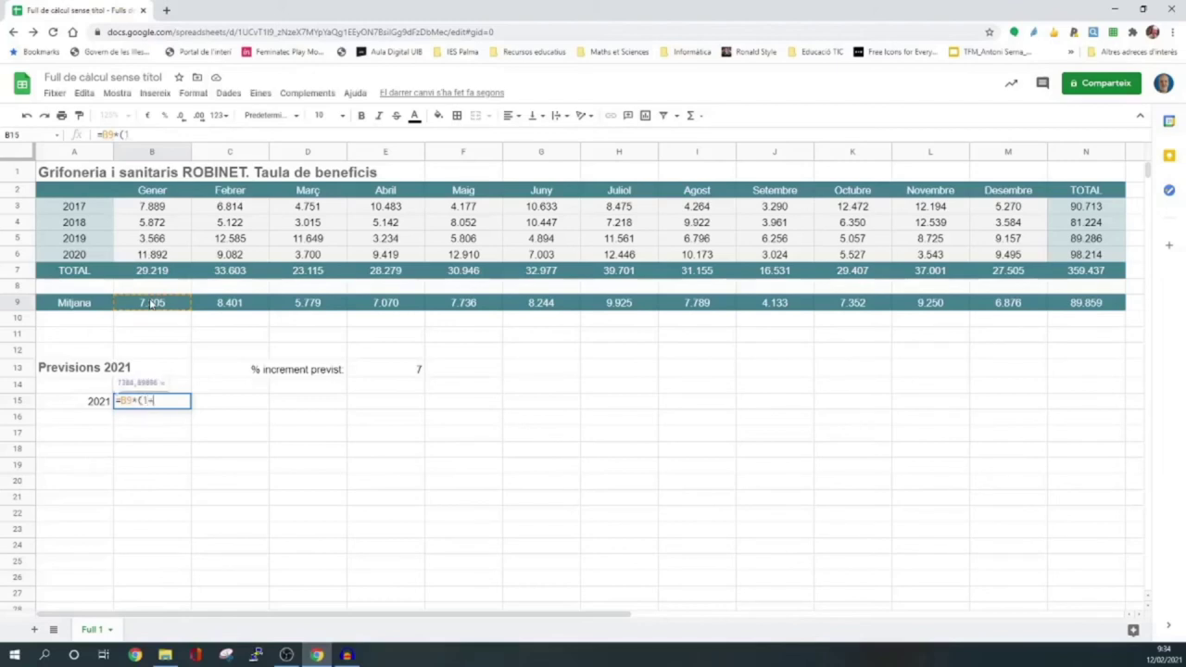
{"action": "type", "text": "+"}
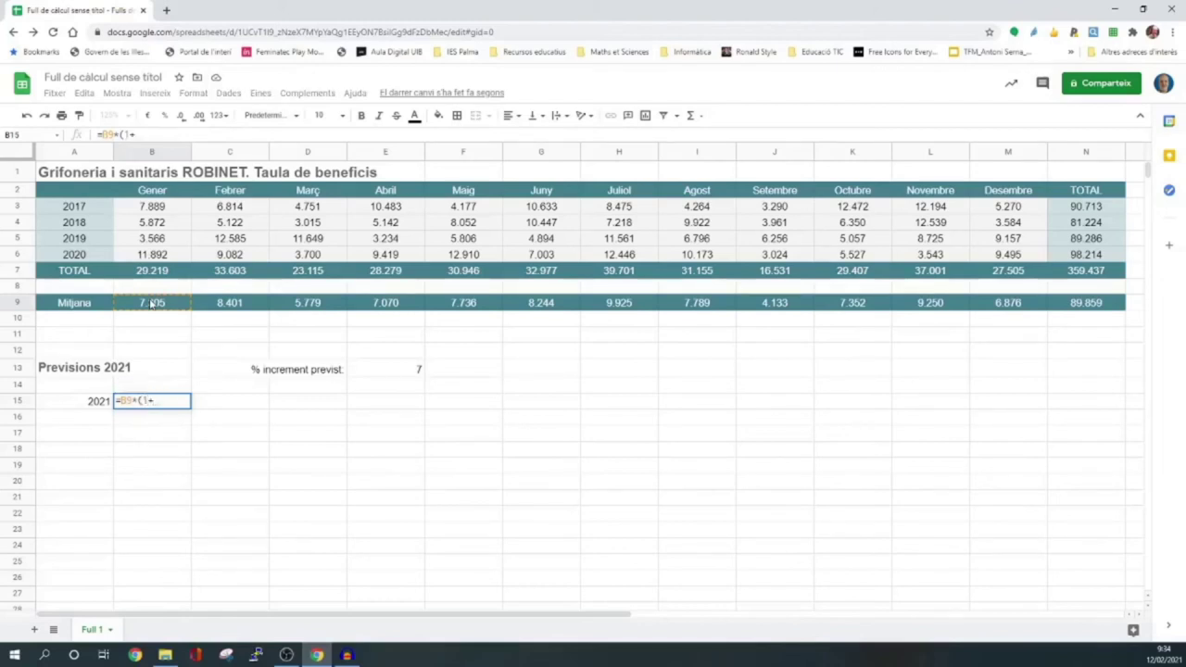
{"action": "left_click", "coordinate": [397, 372]}
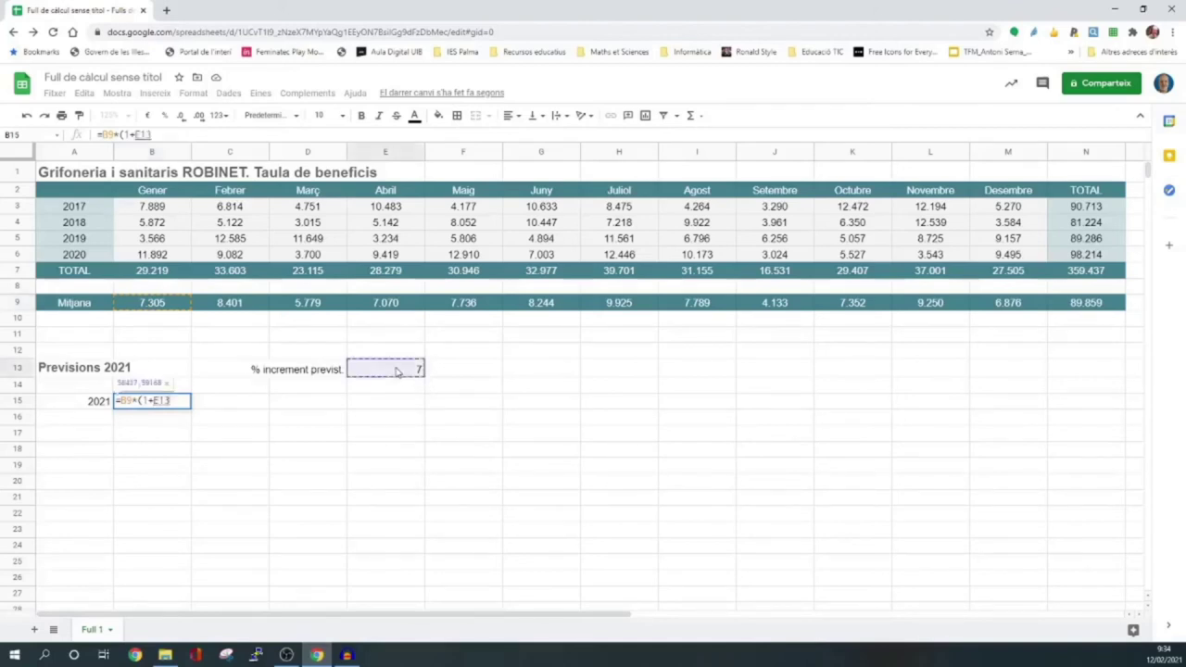
{"action": "type", "text": "/100"}
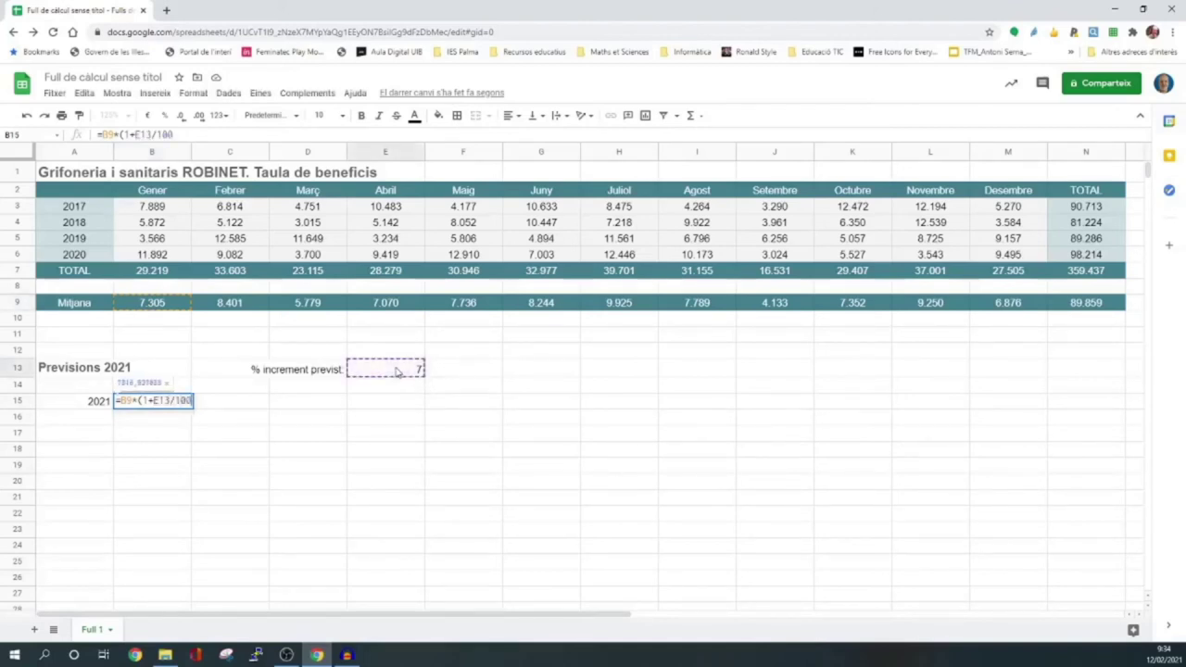
{"action": "type", "text": ")"}
{"action": "key", "text": "Return"}
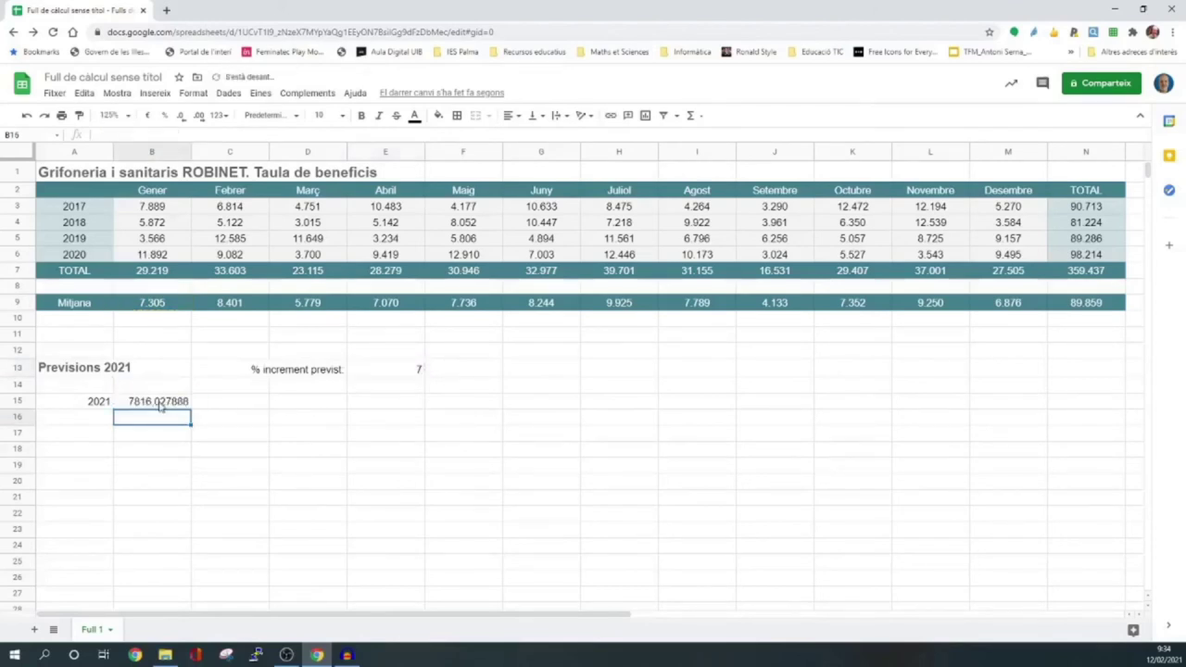
{"action": "left_click", "coordinate": [161, 403]}
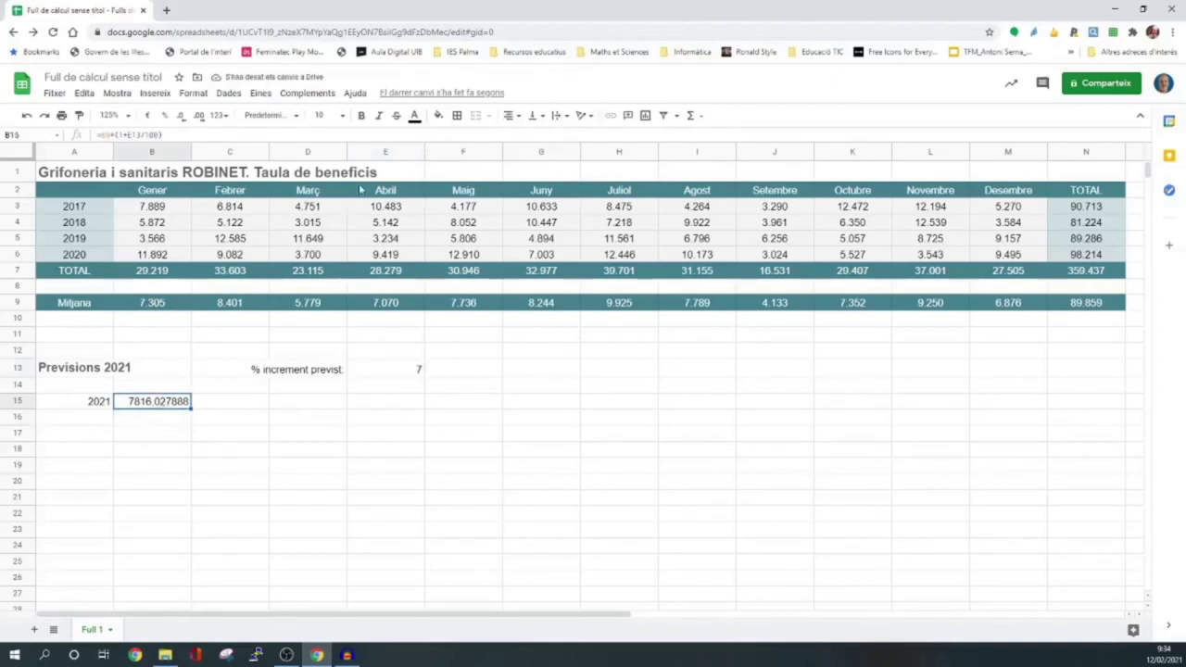
- Format B15 as a number with no decimals, showing 7.816
{"action": "left_click", "coordinate": [192, 93]}
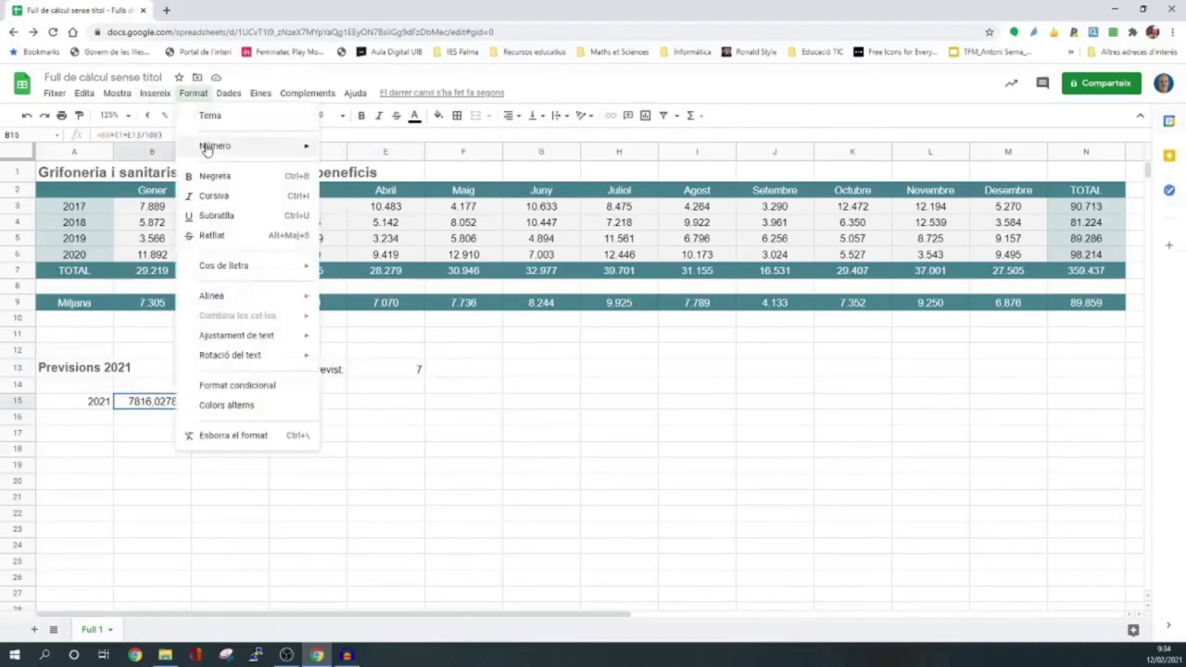
{"action": "mouse_move", "coordinate": [206, 148]}
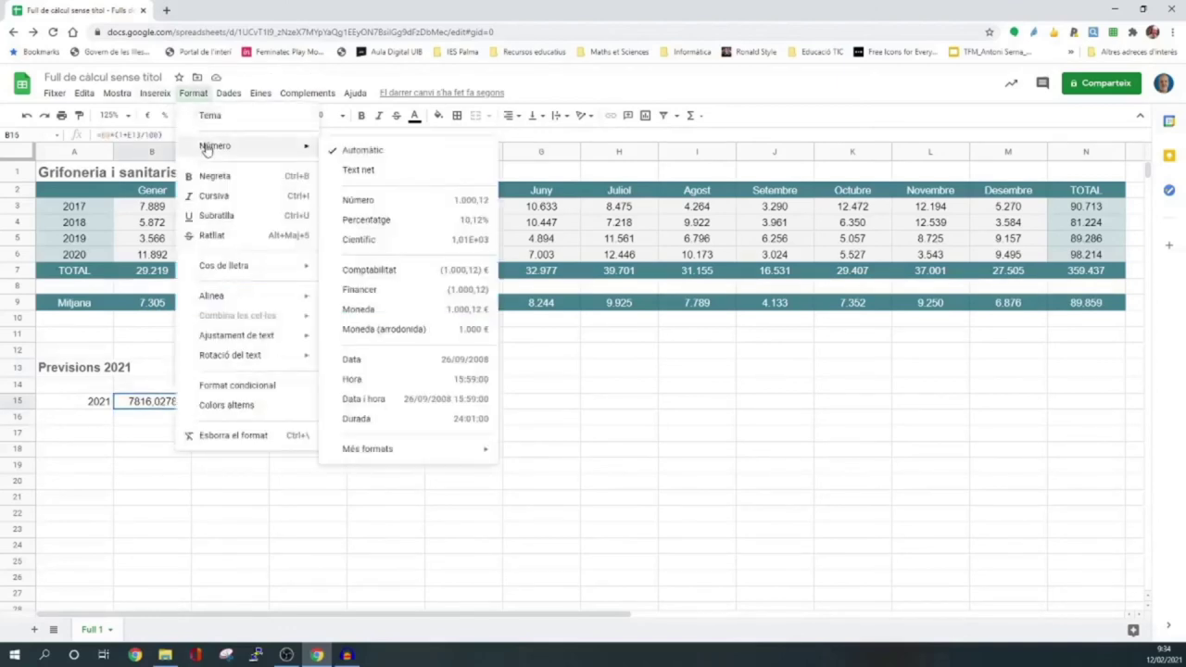
{"action": "left_click", "coordinate": [357, 200]}
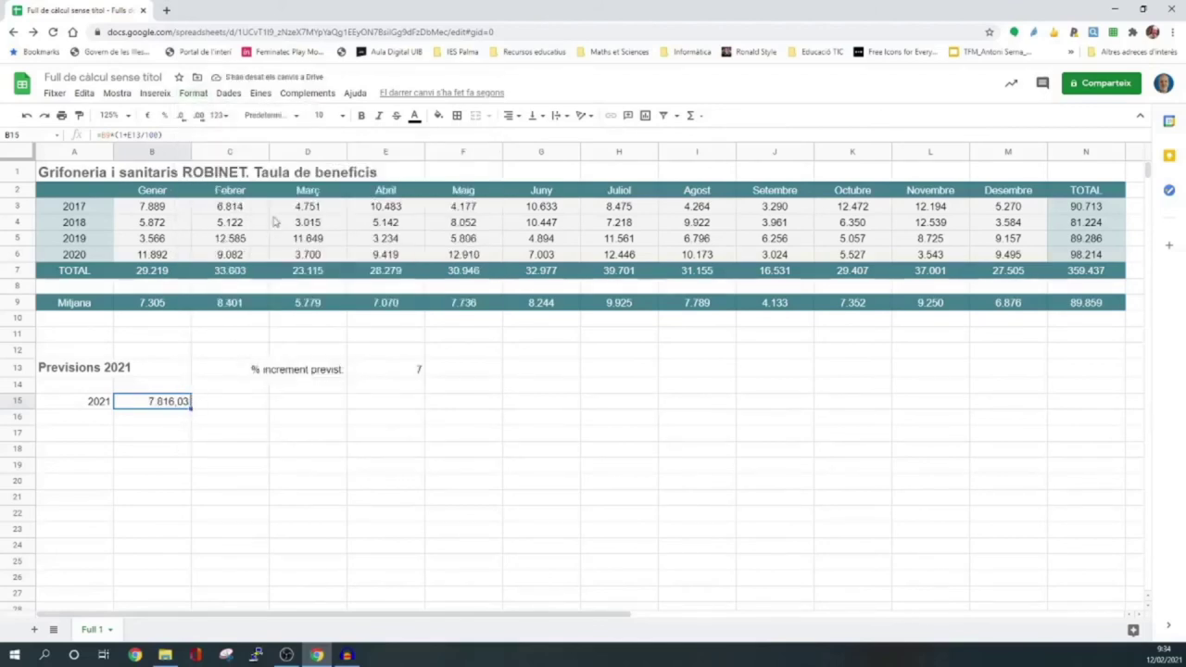
{"action": "left_click", "coordinate": [181, 122]}
{"action": "left_click", "coordinate": [181, 121]}
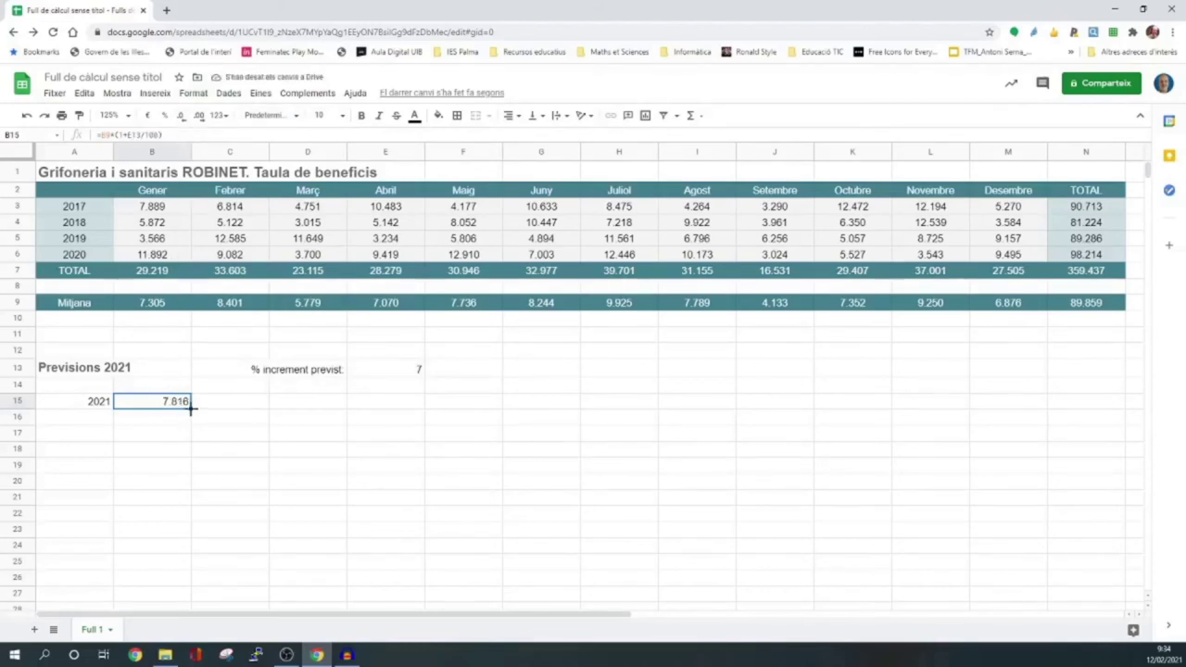
- Fill the B15 forecast formula along row 15 through N15 and inspect C15's formula
{"action": "left_click_drag", "start_coordinate": [190, 408], "coordinate": [986, 413]}
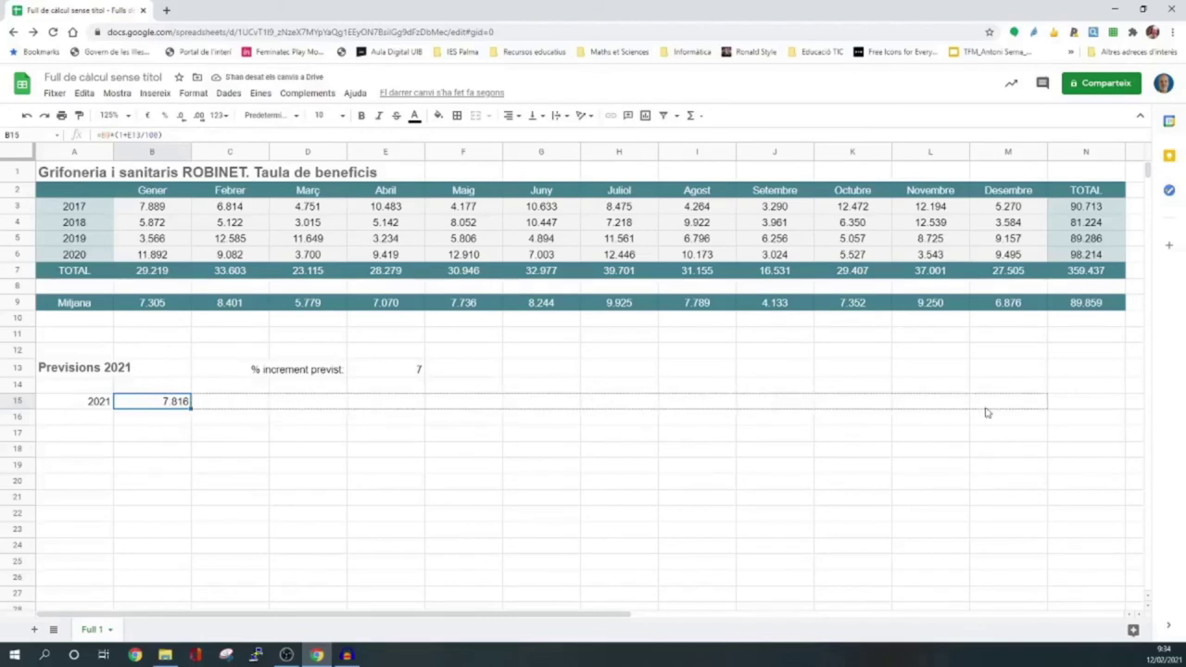
{"action": "left_click_drag", "start_coordinate": [987, 413], "coordinate": [1050, 416]}
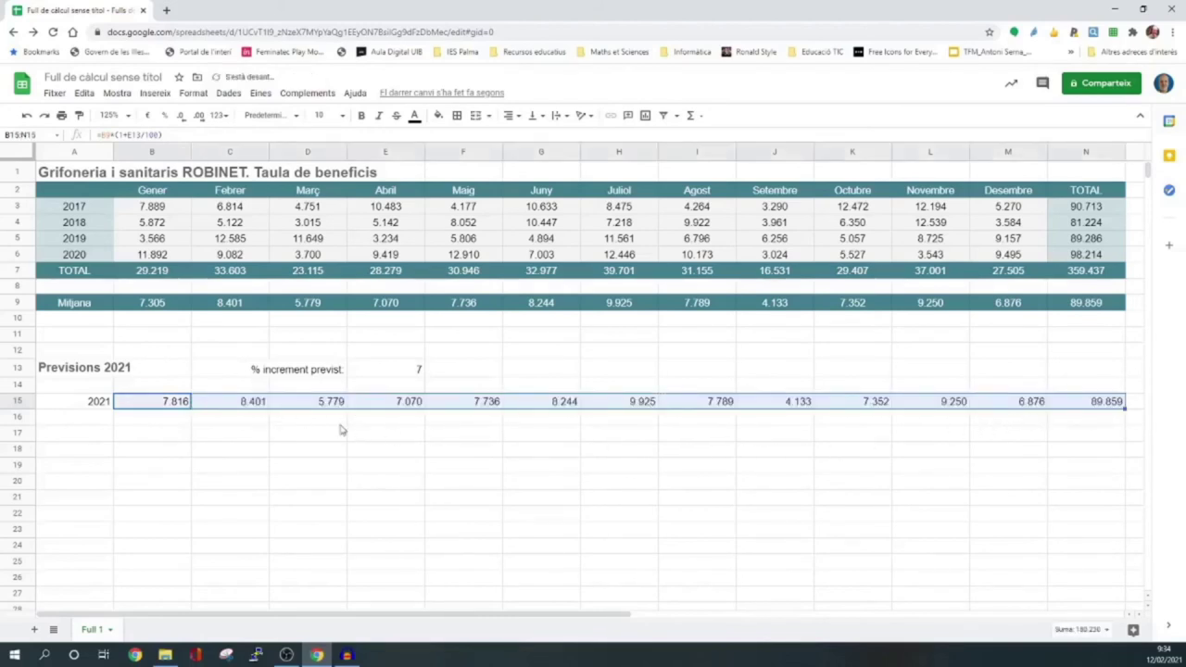
{"action": "double_click", "coordinate": [257, 404]}
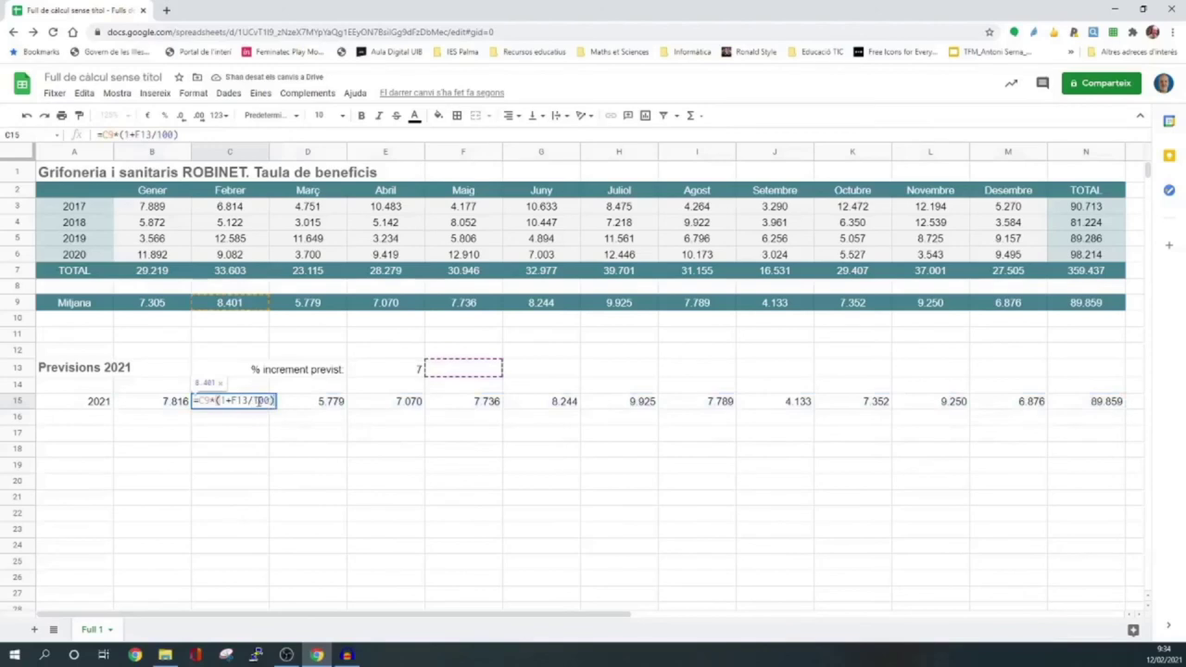
{"action": "key", "text": "Escape"}
- Inspect the copied formulas in D15, E15 and F15, whose increment reference has shifted off E13
{"action": "double_click", "coordinate": [321, 404]}
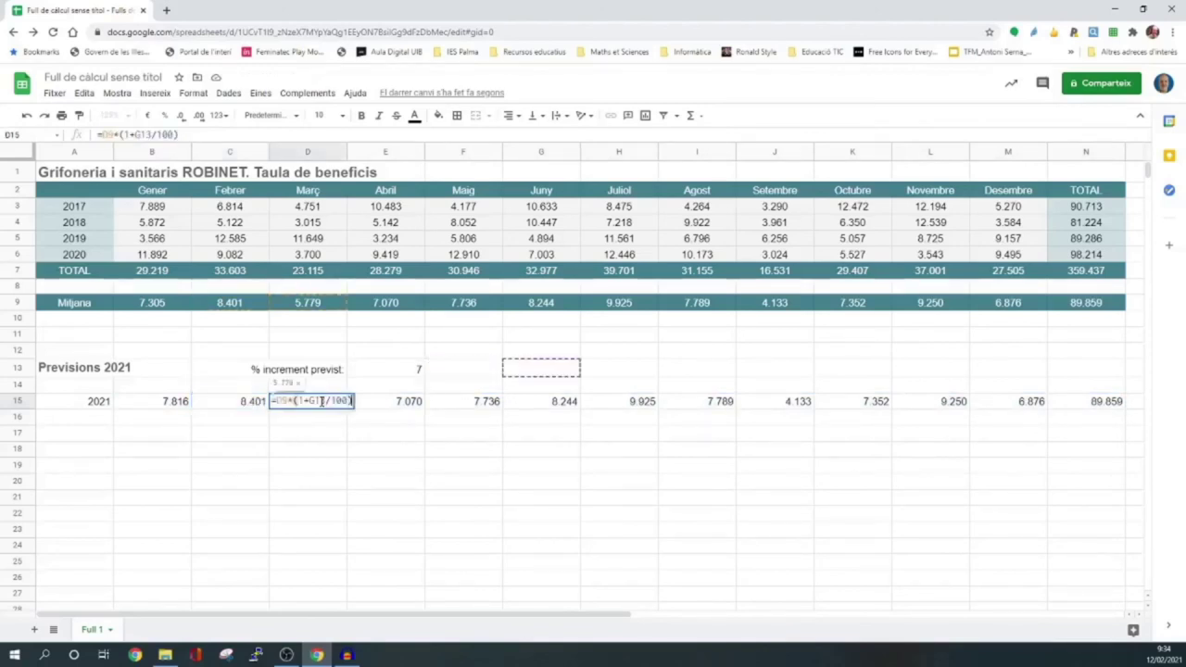
{"action": "key", "text": "Escape"}
{"action": "double_click", "coordinate": [386, 404]}
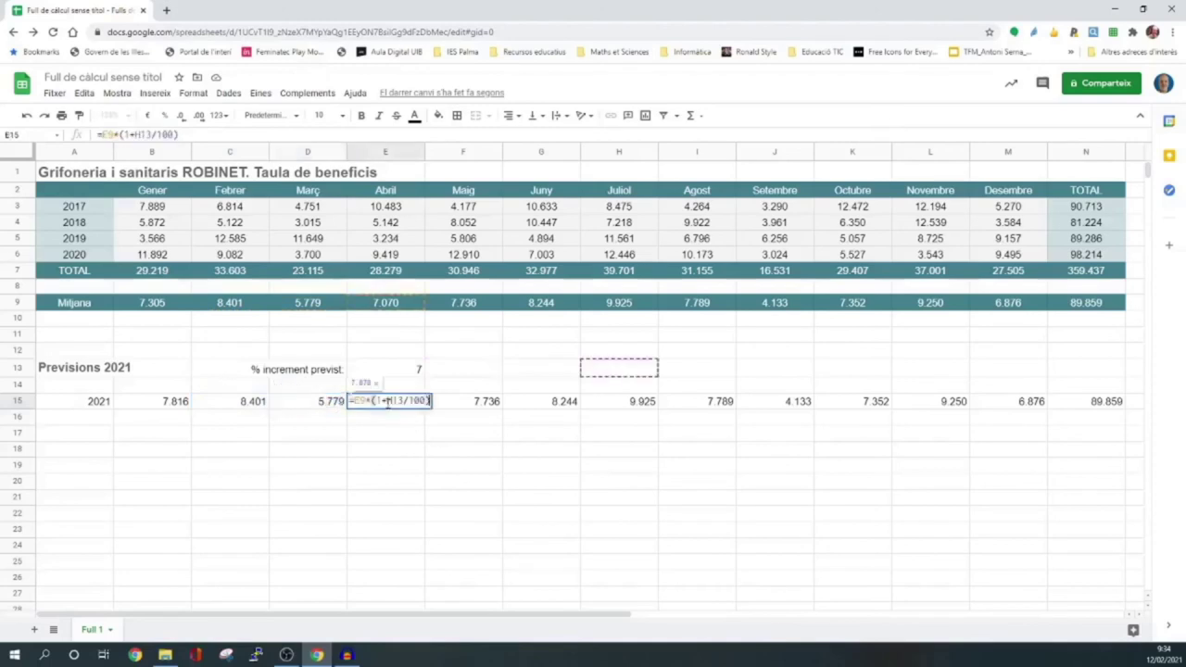
{"action": "key", "text": "Escape"}
{"action": "double_click", "coordinate": [473, 404]}
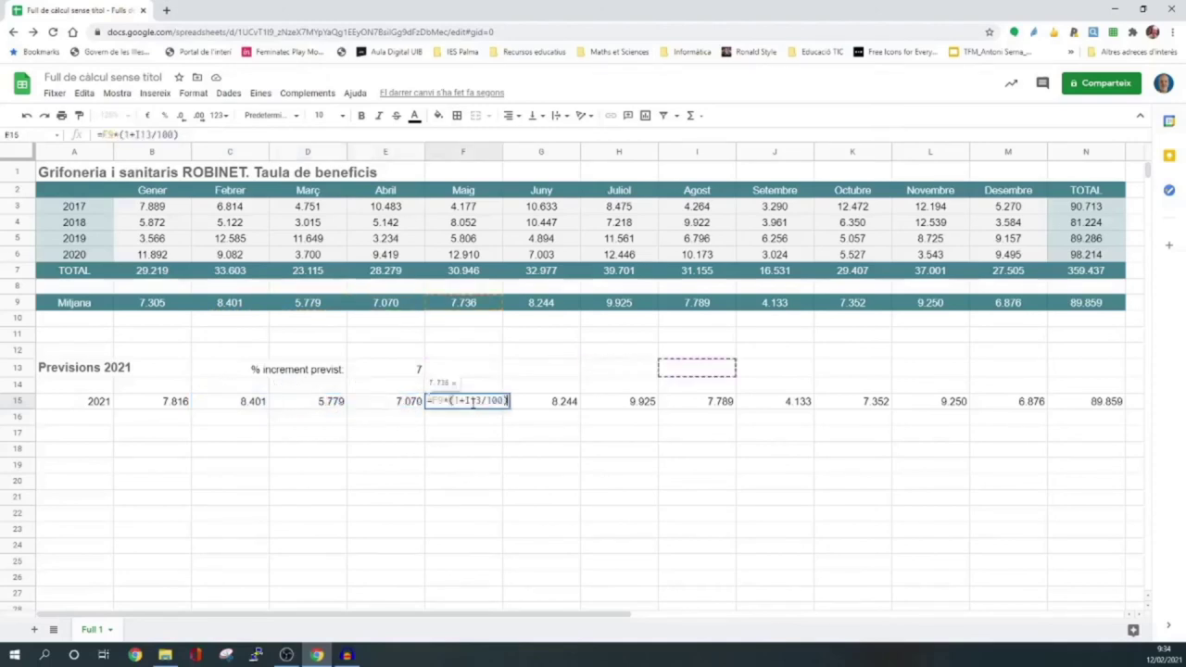
{"action": "left_click", "coordinate": [481, 401]}
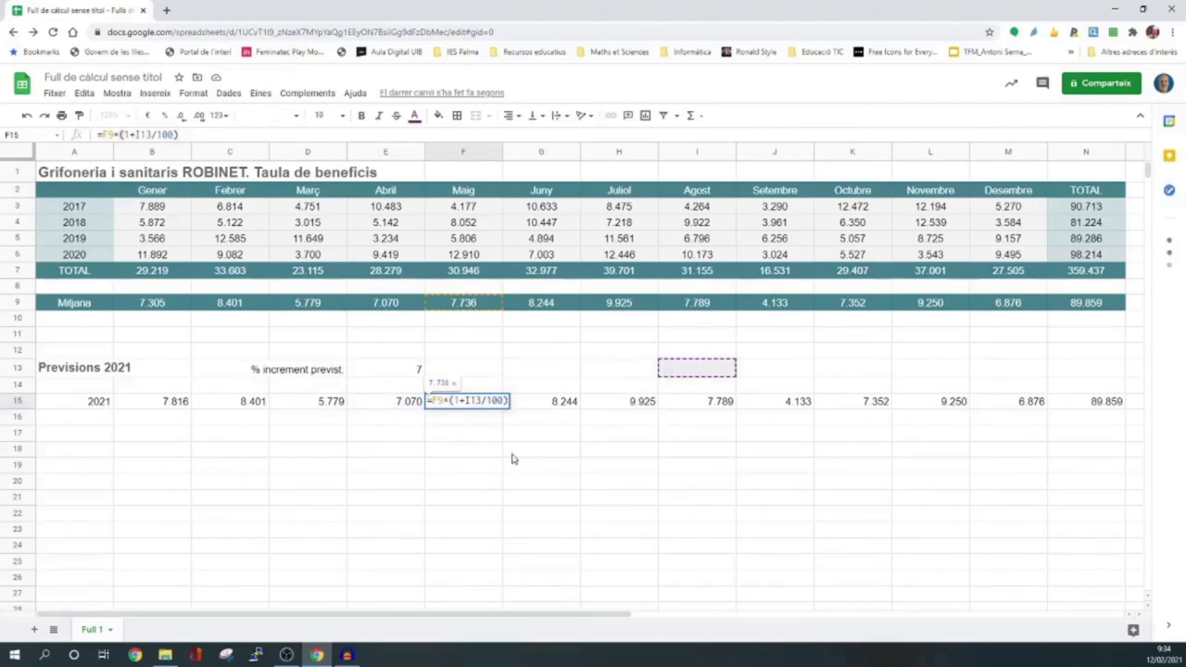
{"action": "key", "text": "Escape"}
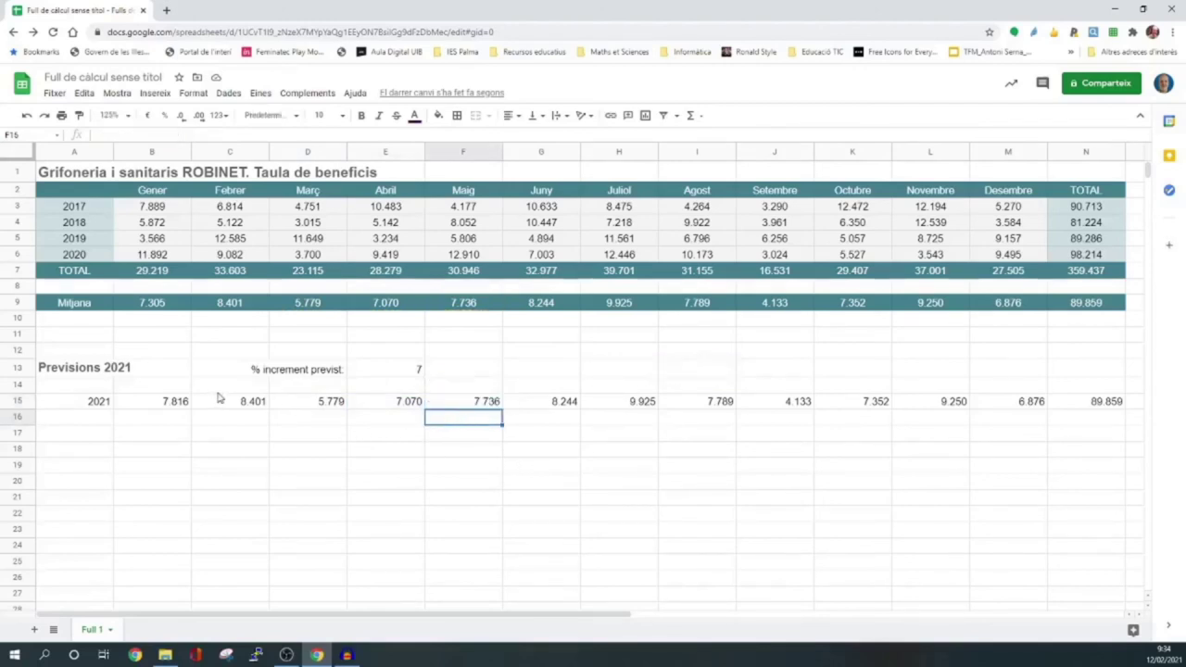
- Check B15's formula, then delete the faulty copied forecasts in C15:N15
{"action": "left_click", "coordinate": [258, 401]}
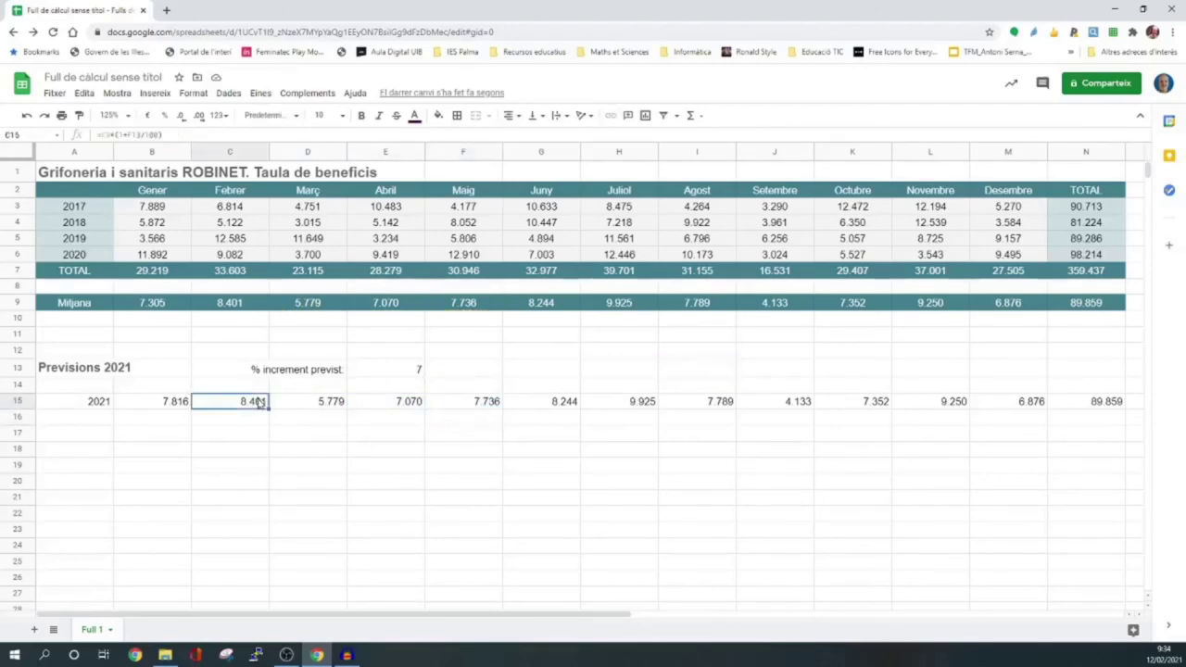
{"action": "double_click", "coordinate": [178, 401]}
{"action": "key", "text": "Escape"}
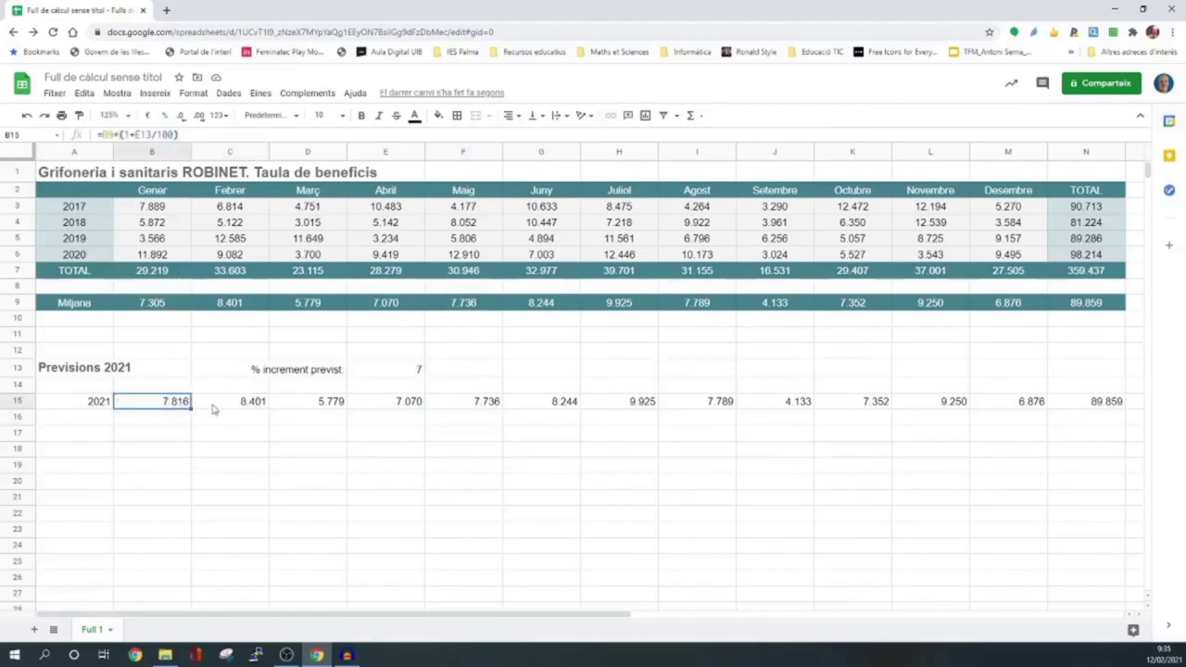
{"action": "mouse_move", "coordinate": [233, 404]}
{"action": "left_mouse_down"}
{"action": "mouse_move", "coordinate": [899, 395]}
{"action": "mouse_move", "coordinate": [1121, 407]}
{"action": "left_mouse_up"}
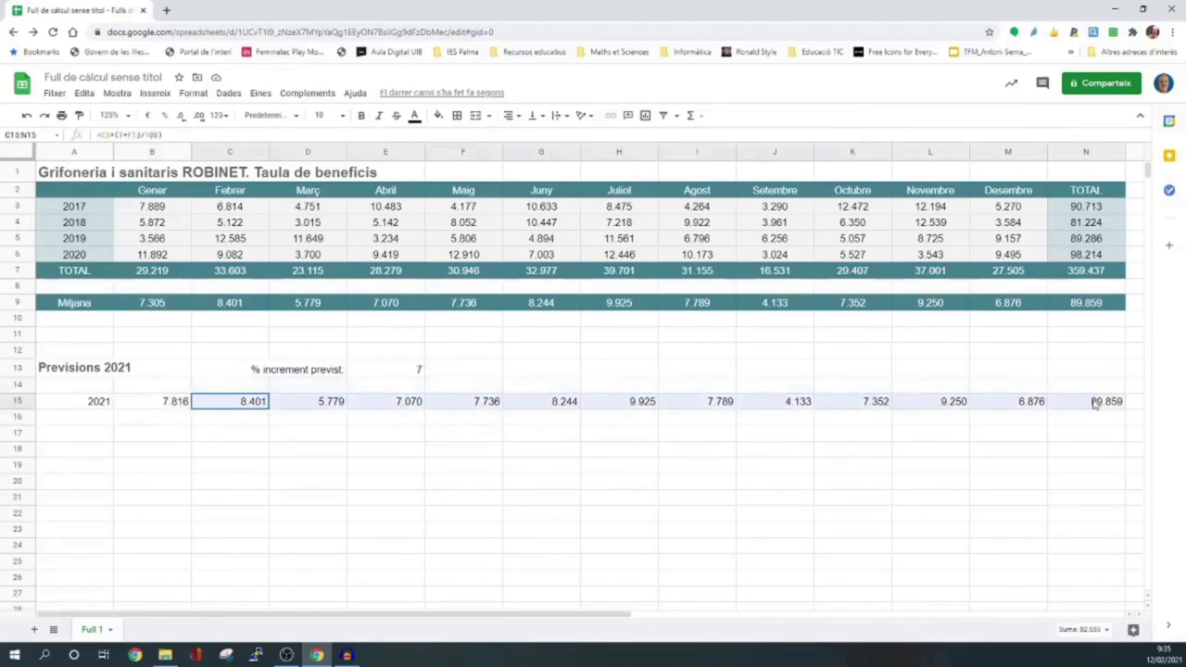
{"action": "key", "text": "Delete"}
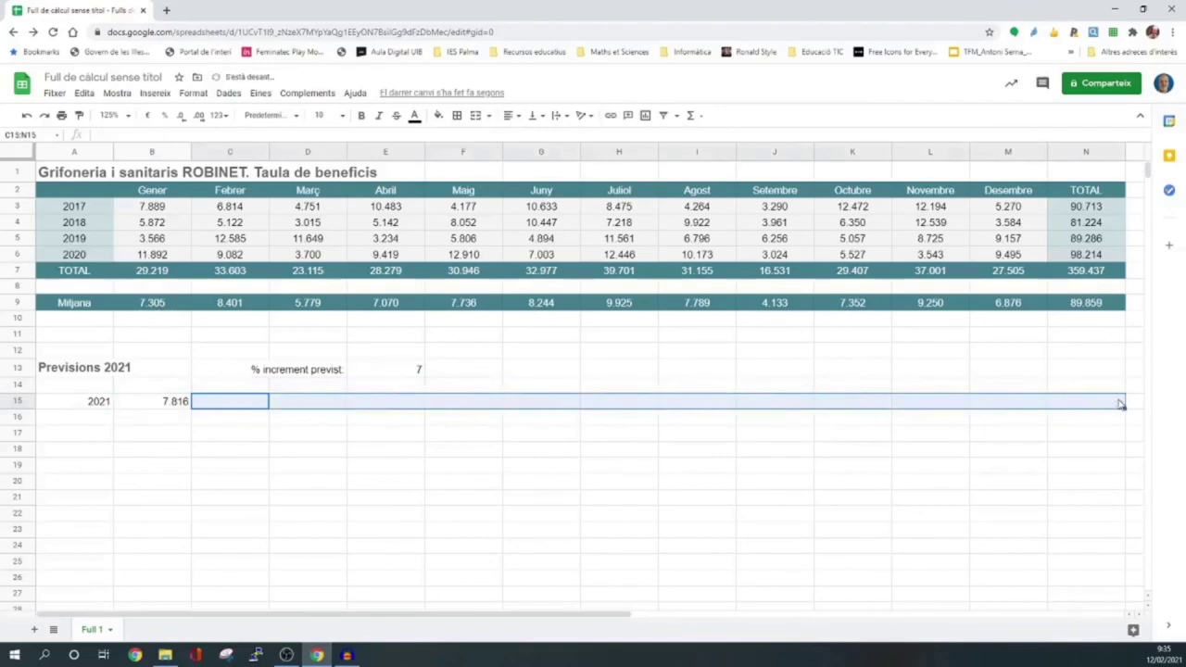
- Change January's forecast formula in B15 to use the absolute reference $E$13
{"action": "left_click", "coordinate": [176, 398]}
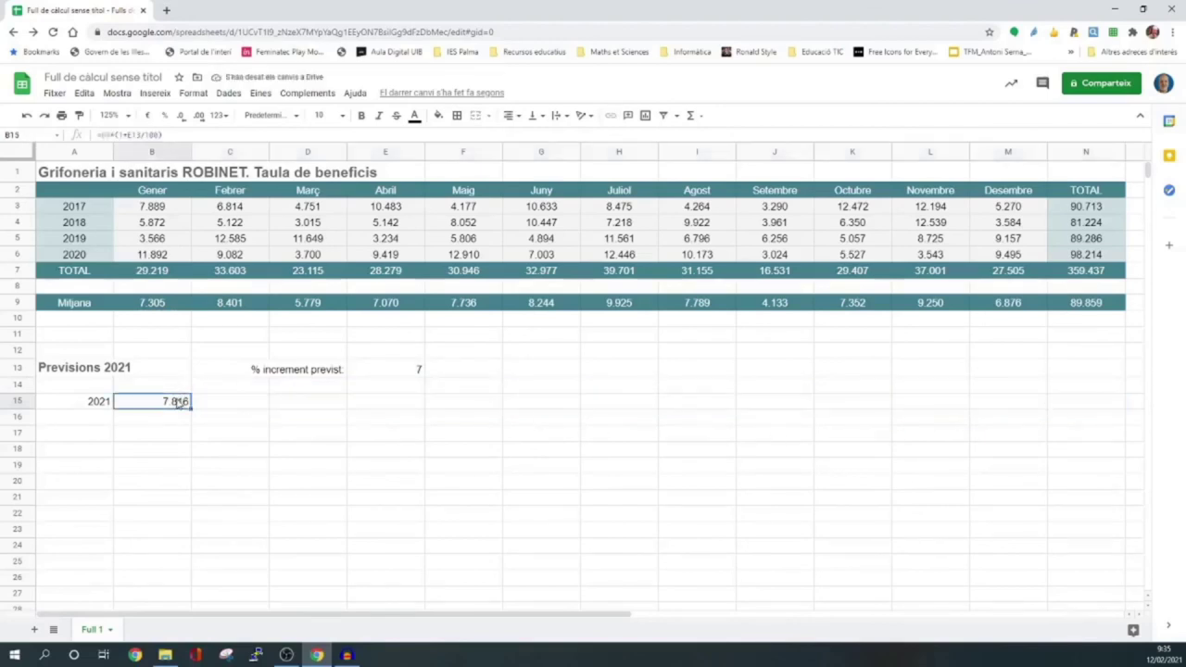
{"action": "double_click", "coordinate": [176, 399]}
{"action": "left_click", "coordinate": [164, 400]}
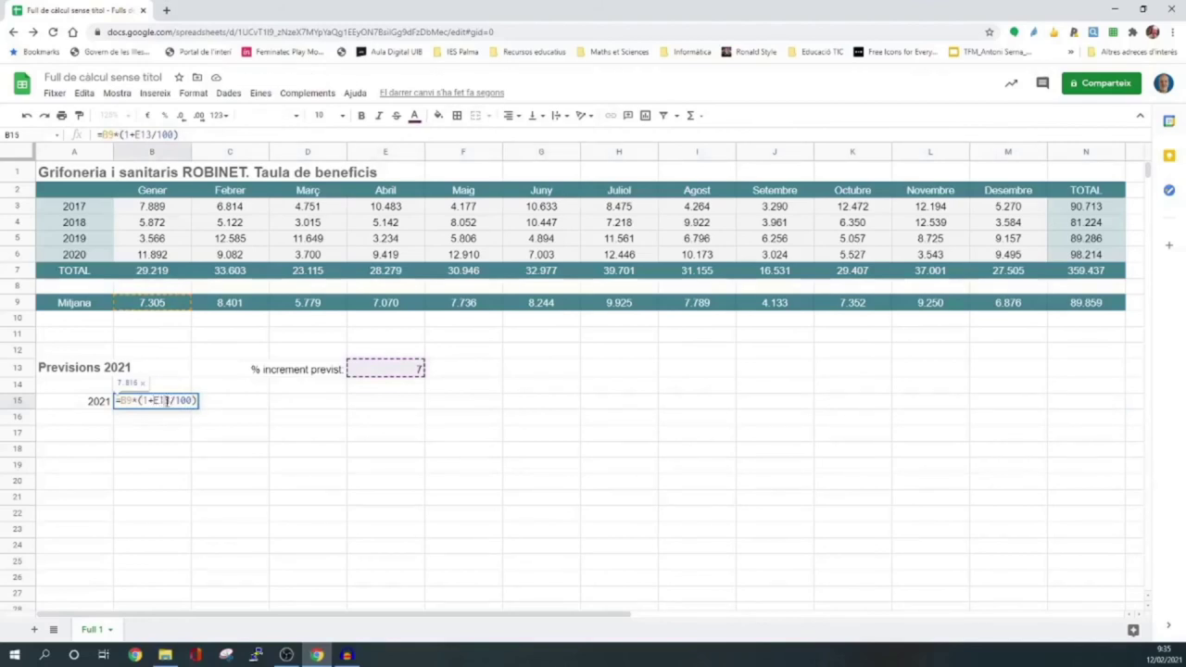
{"action": "key", "text": "Return"}
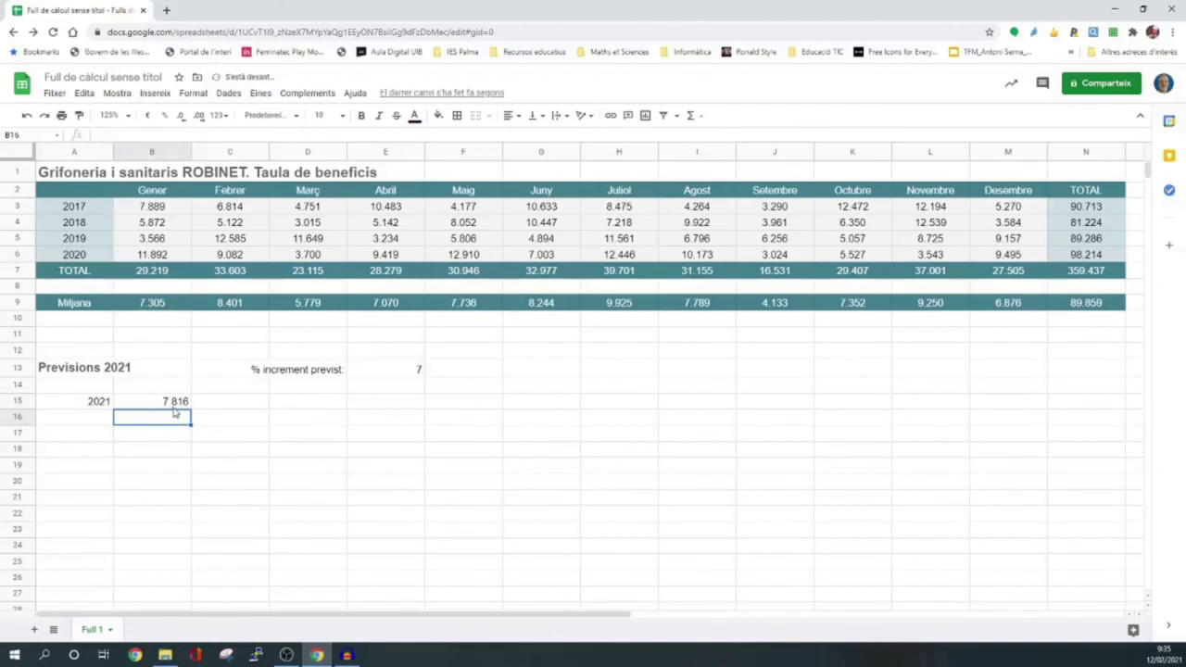
- Confirm the $E$13 lock and fill January's forecast across row 15 through N15 (TOTAL)
{"action": "left_click", "coordinate": [173, 408]}
{"action": "double_click", "coordinate": [172, 409]}
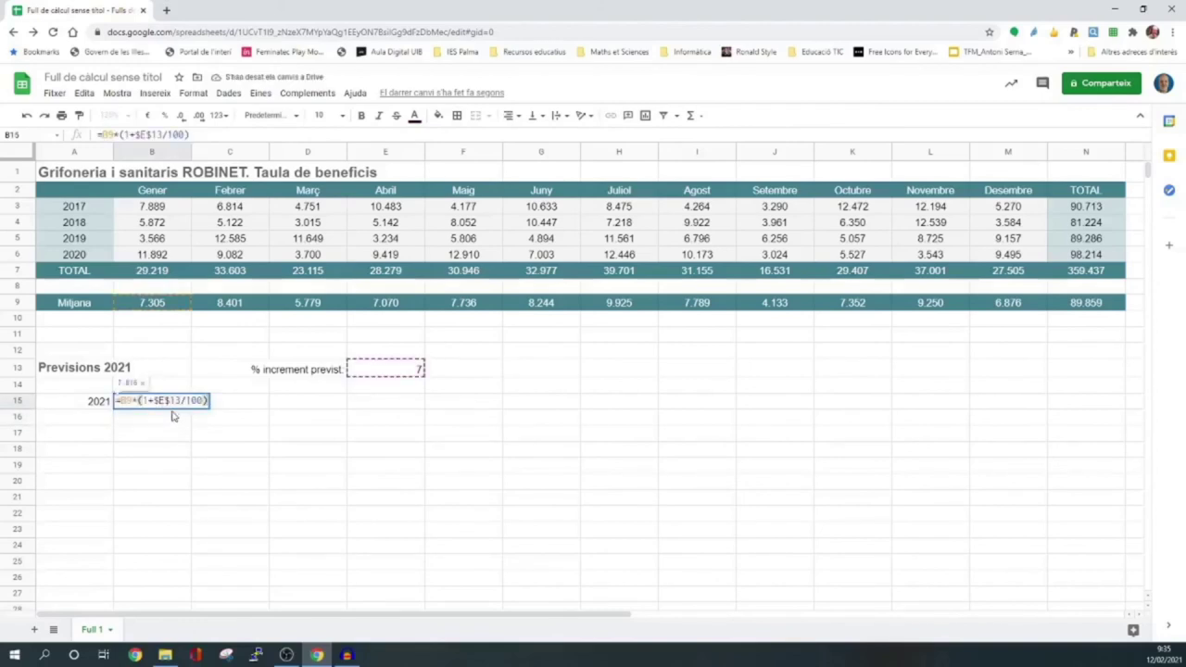
{"action": "key", "text": "Escape"}
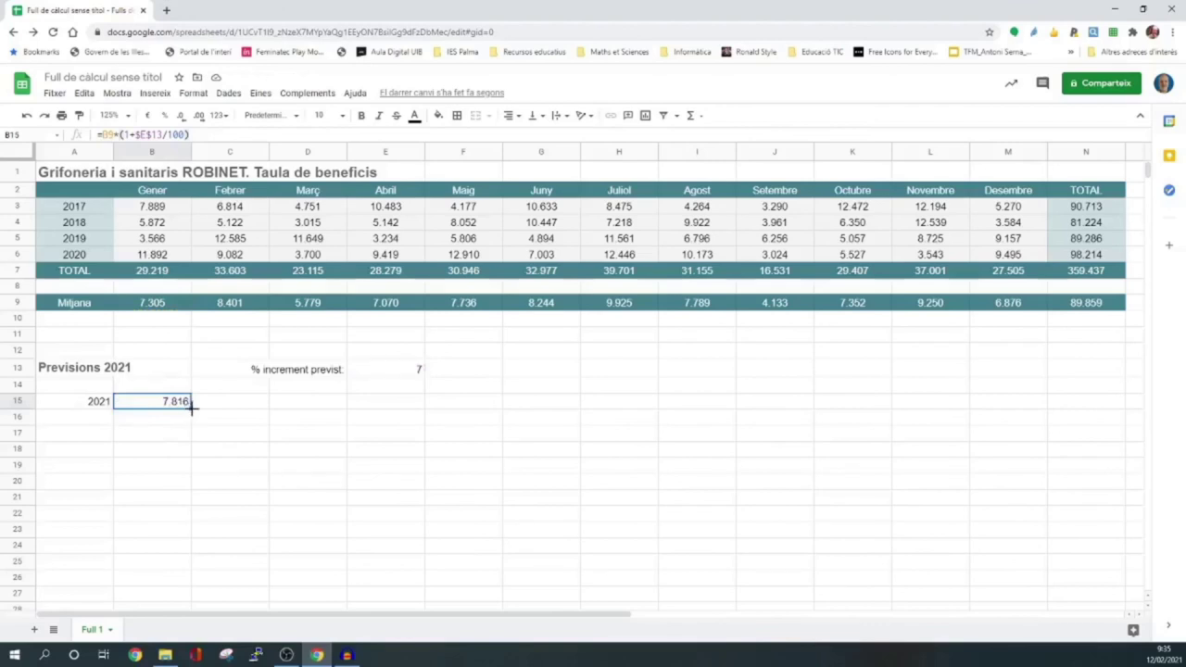
{"action": "left_click_drag", "start_coordinate": [191, 407], "coordinate": [1099, 405]}
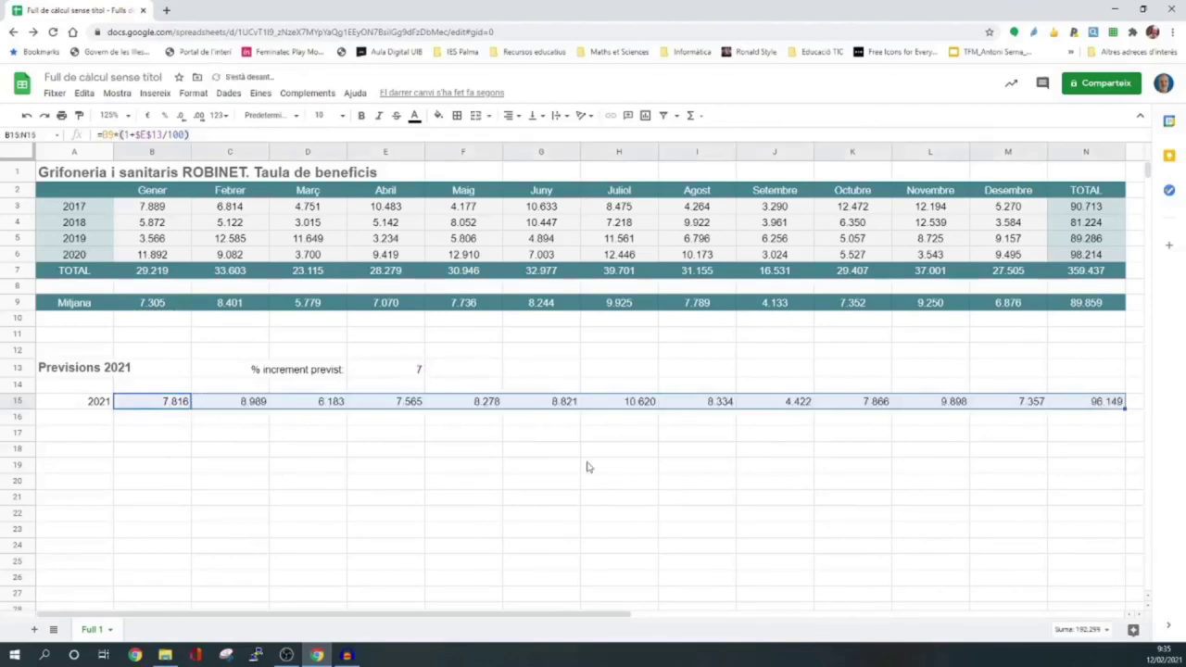
{"action": "left_click", "coordinate": [333, 408]}
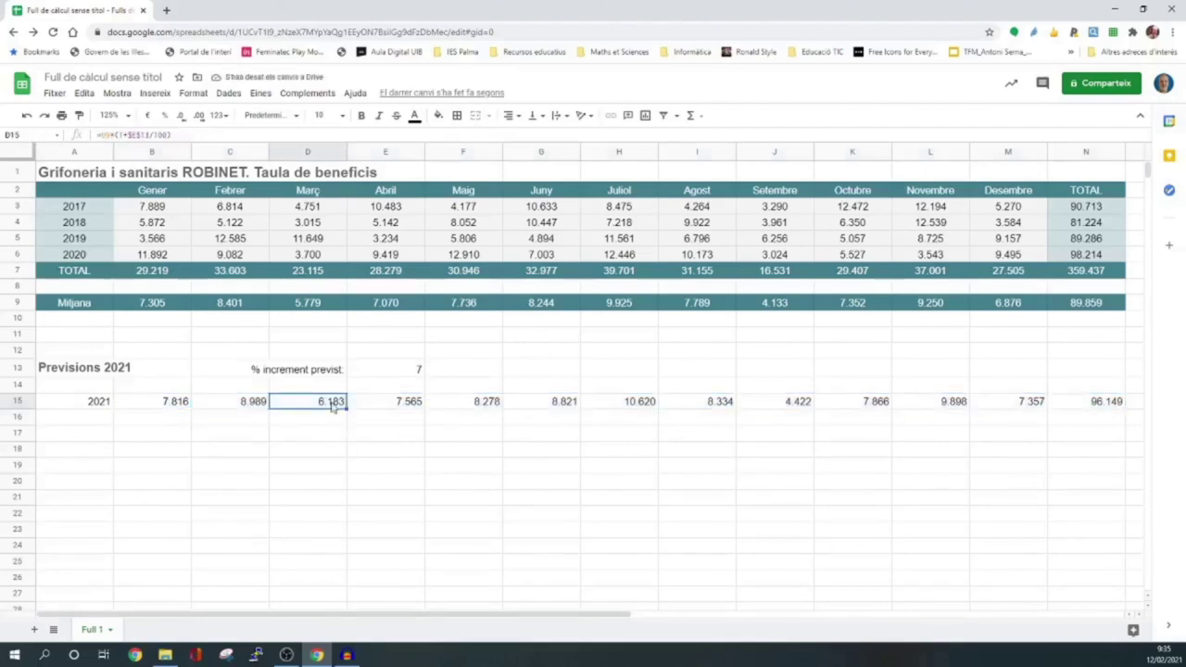
{"action": "double_click", "coordinate": [331, 406]}
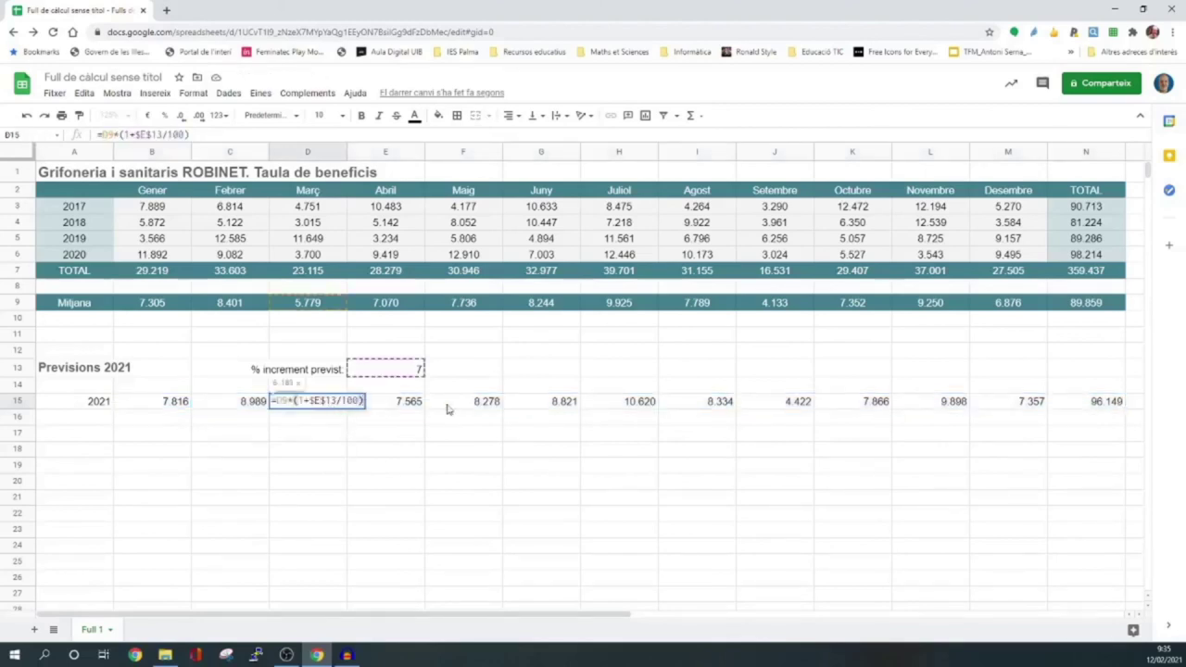
{"action": "left_click", "coordinate": [492, 408]}
{"action": "double_click", "coordinate": [492, 407]}
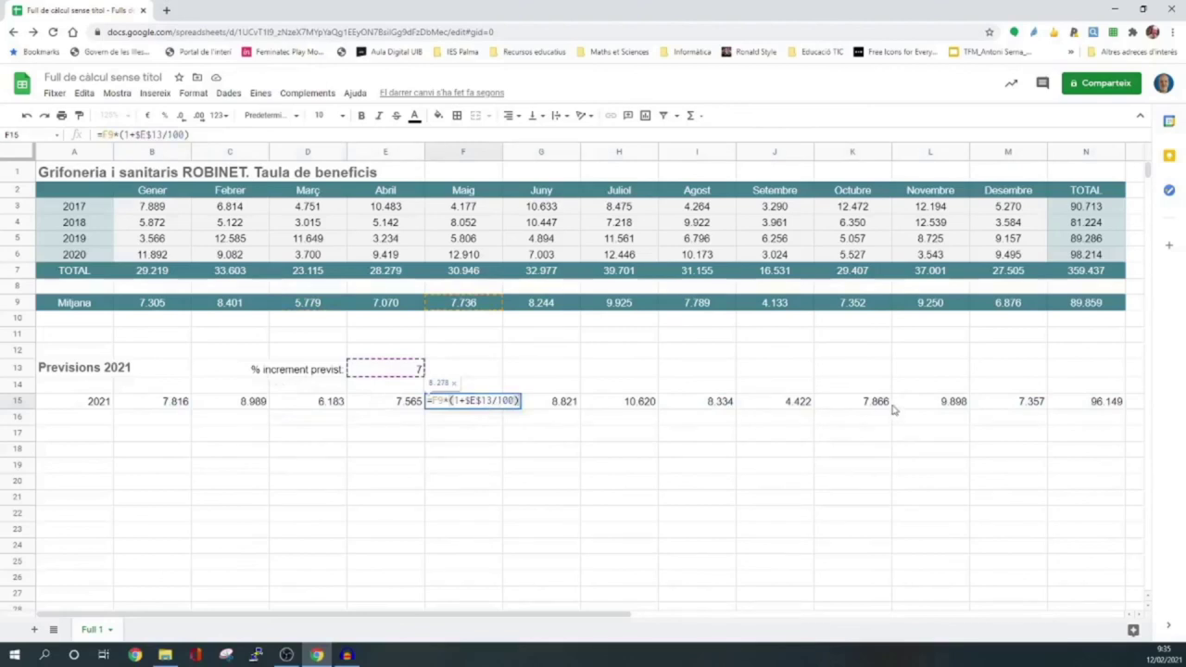
{"action": "double_click", "coordinate": [950, 405]}
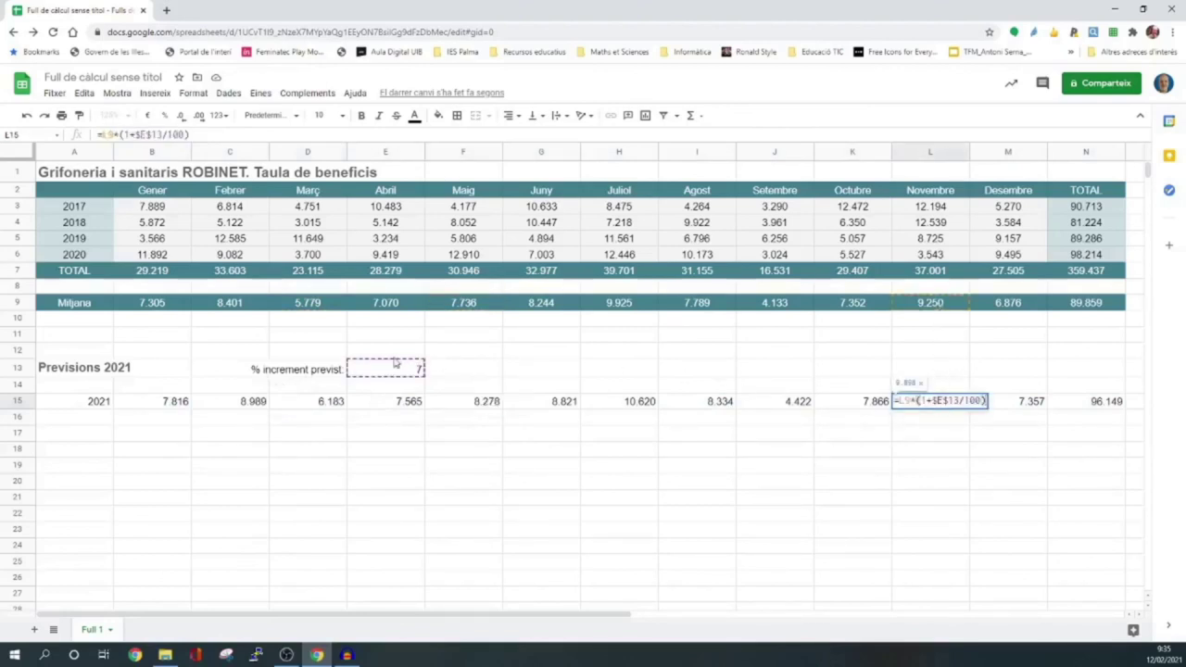
{"action": "left_click", "coordinate": [412, 409]}
{"action": "left_click", "coordinate": [395, 435]}
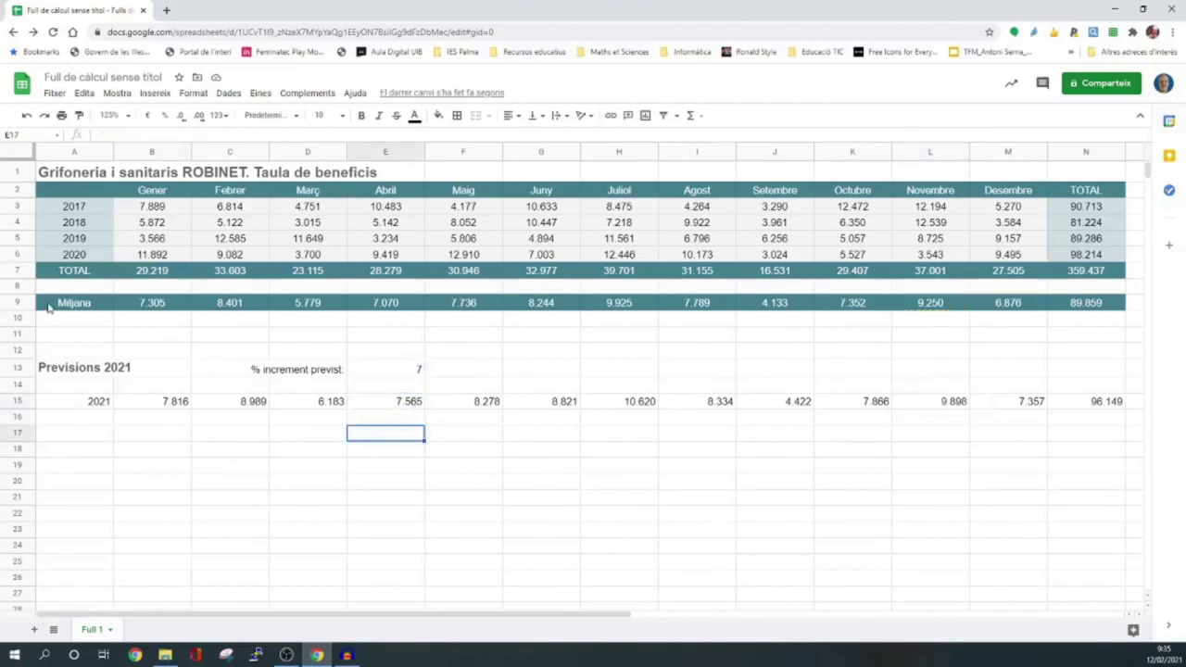
- Paint the Mitjana row's teal, bold formatting onto the Previsions 2021 row A15:N15
{"action": "left_click_drag", "start_coordinate": [50, 305], "coordinate": [1111, 308]}
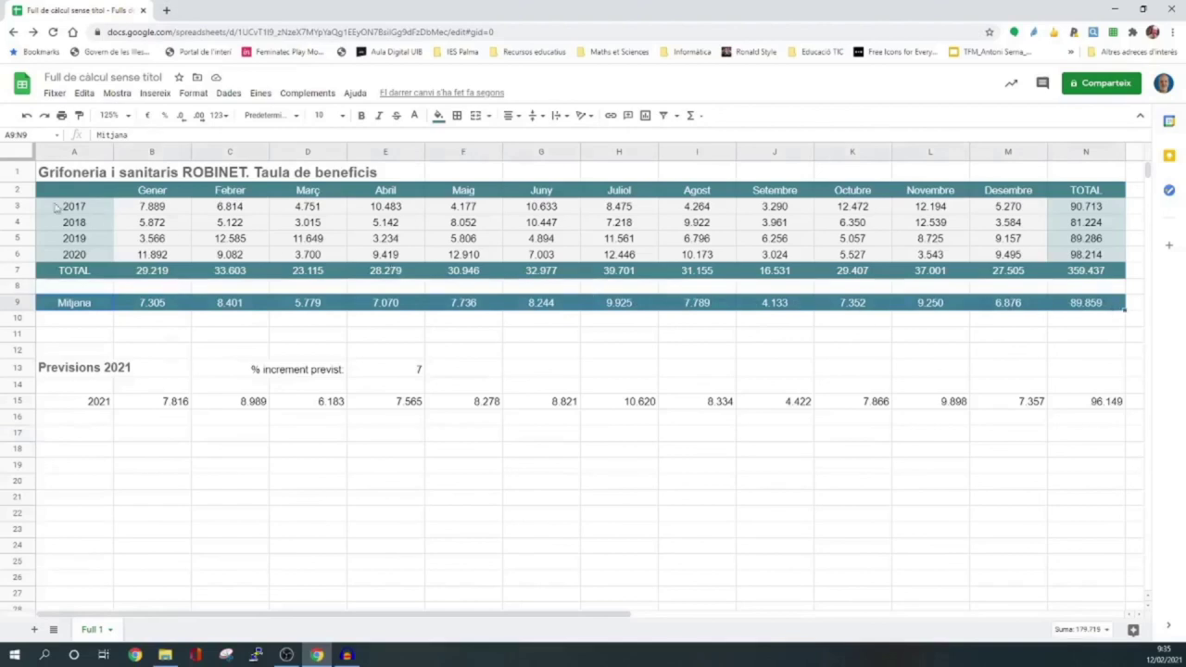
{"action": "left_click", "coordinate": [79, 116]}
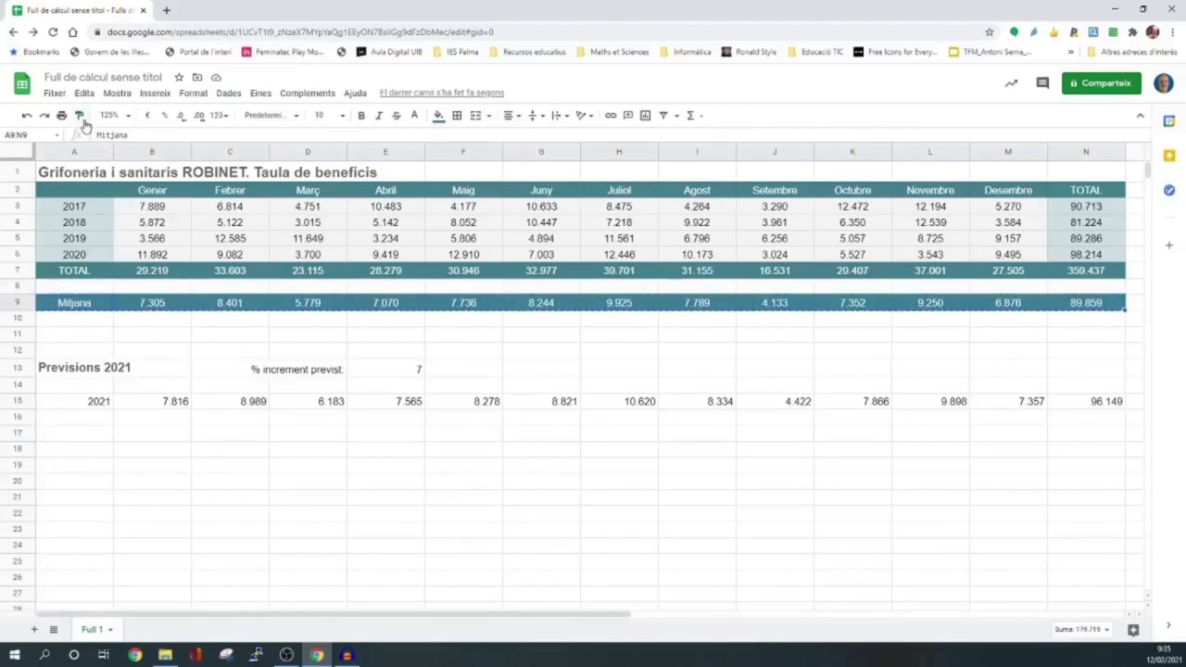
{"action": "left_click", "coordinate": [63, 400]}
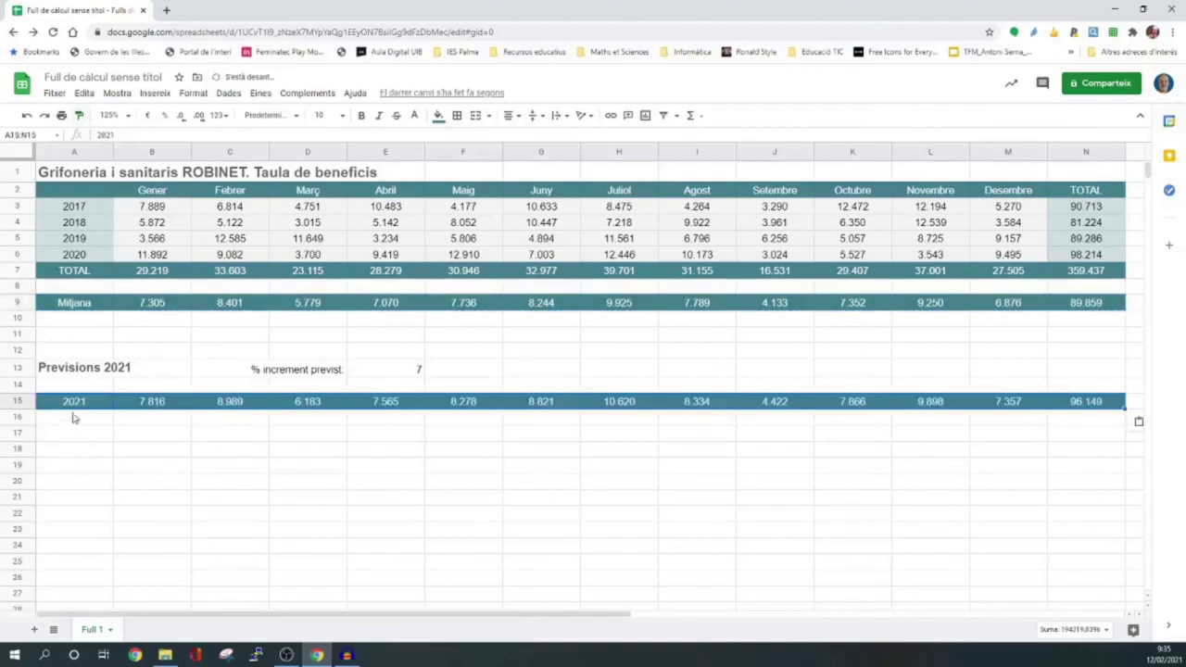
{"action": "left_click", "coordinate": [91, 433]}
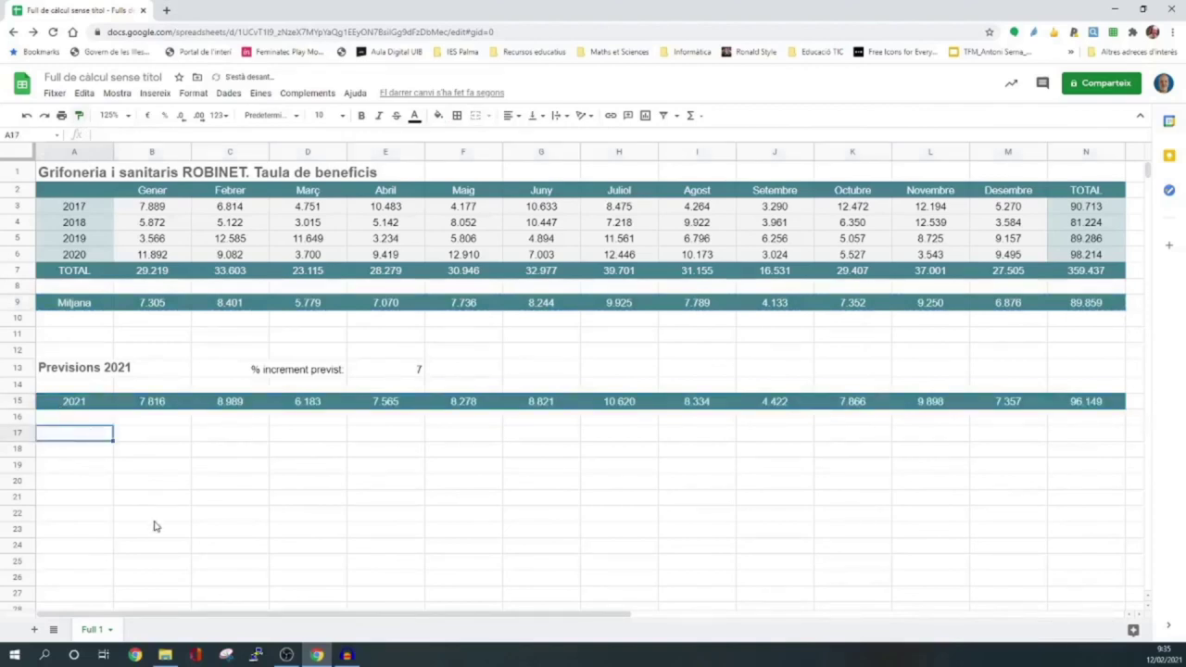
{"action": "left_click", "coordinate": [416, 371]}
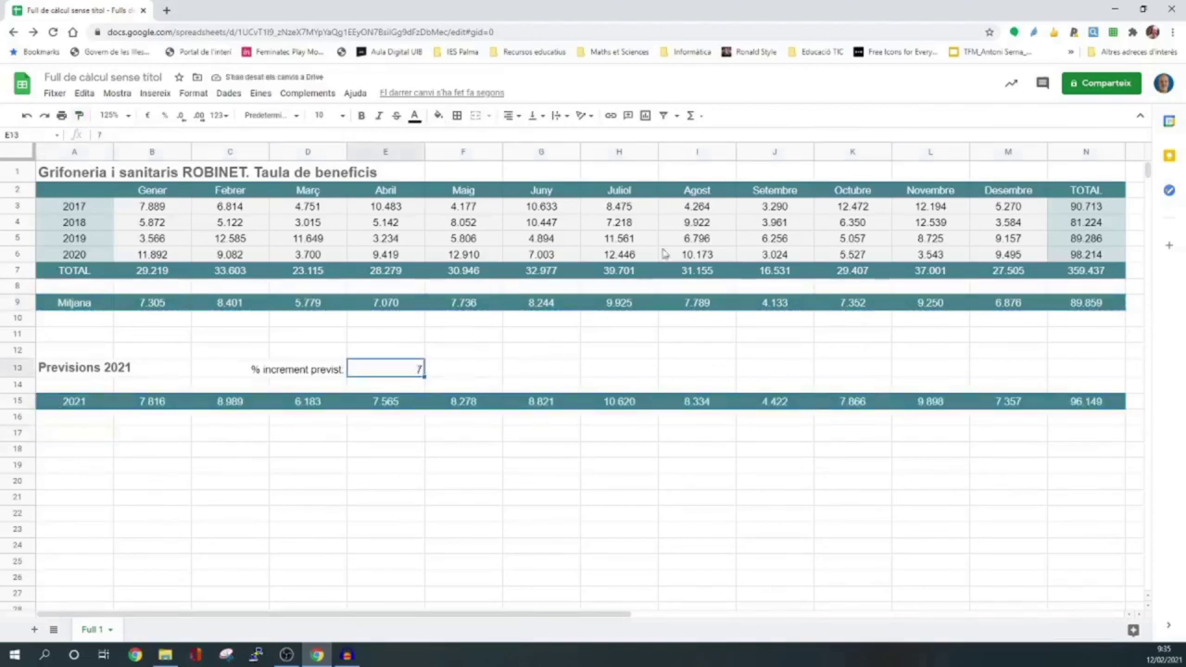
- Set the % increment in E13 to 10, then to 9,4, so the 2021 forecasts recalculate
{"action": "type", "text": "10"}
{"action": "key", "text": "Return"}
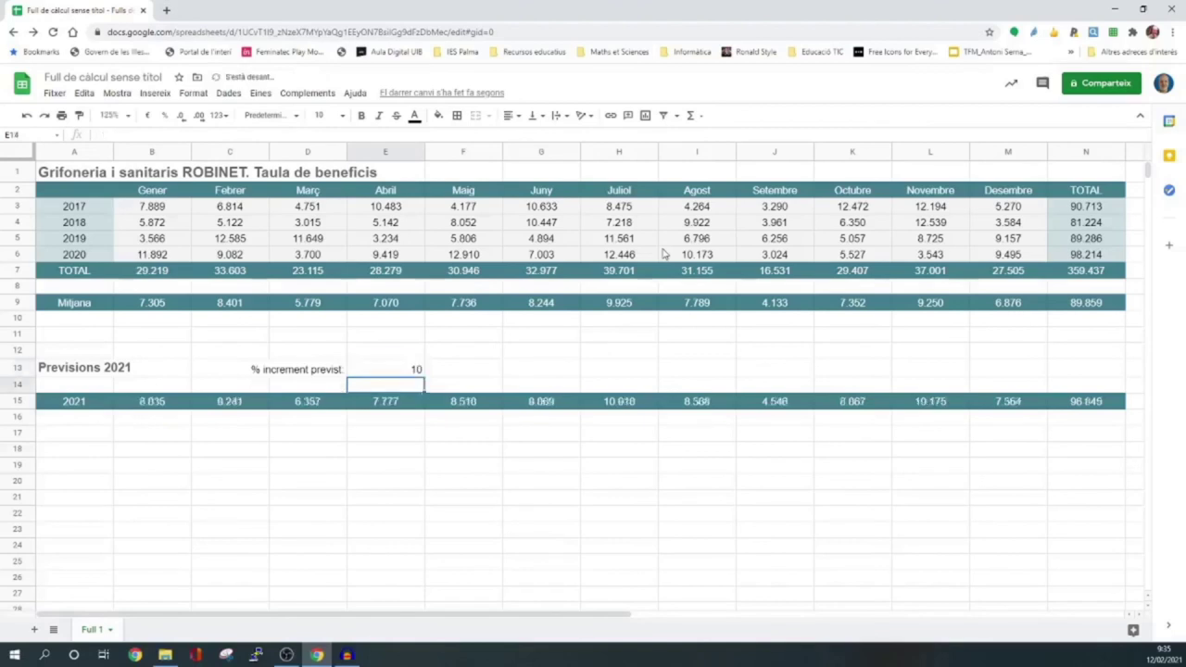
{"action": "left_click", "coordinate": [417, 369]}
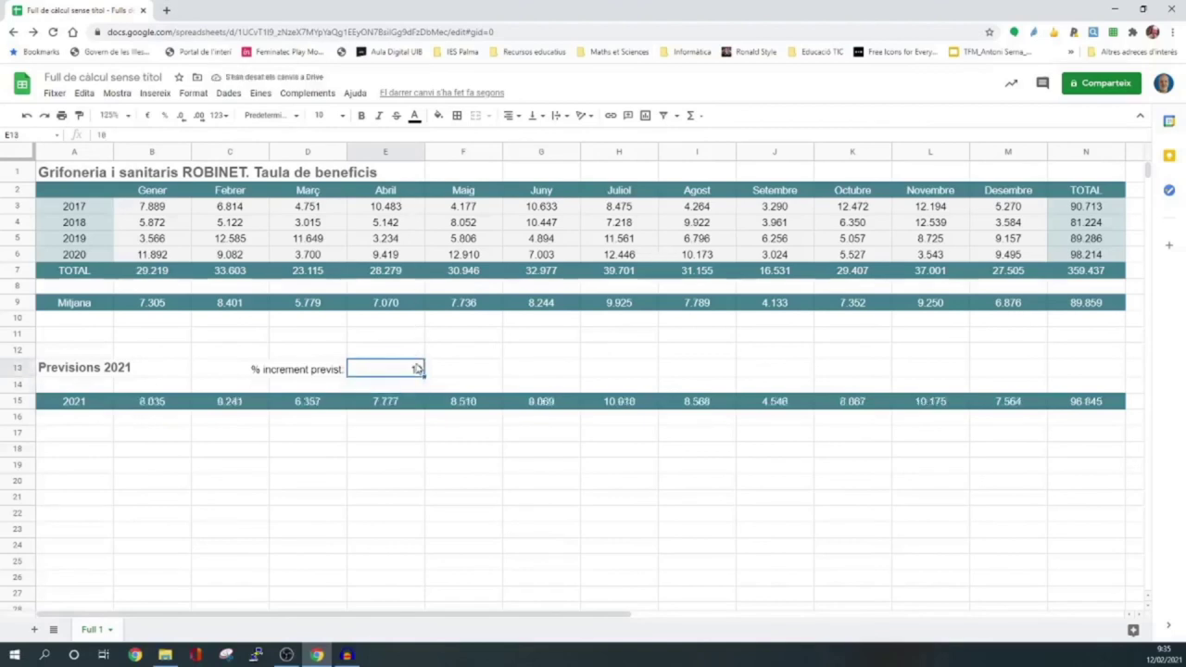
{"action": "type", "text": "9,4"}
{"action": "key", "text": "Return"}
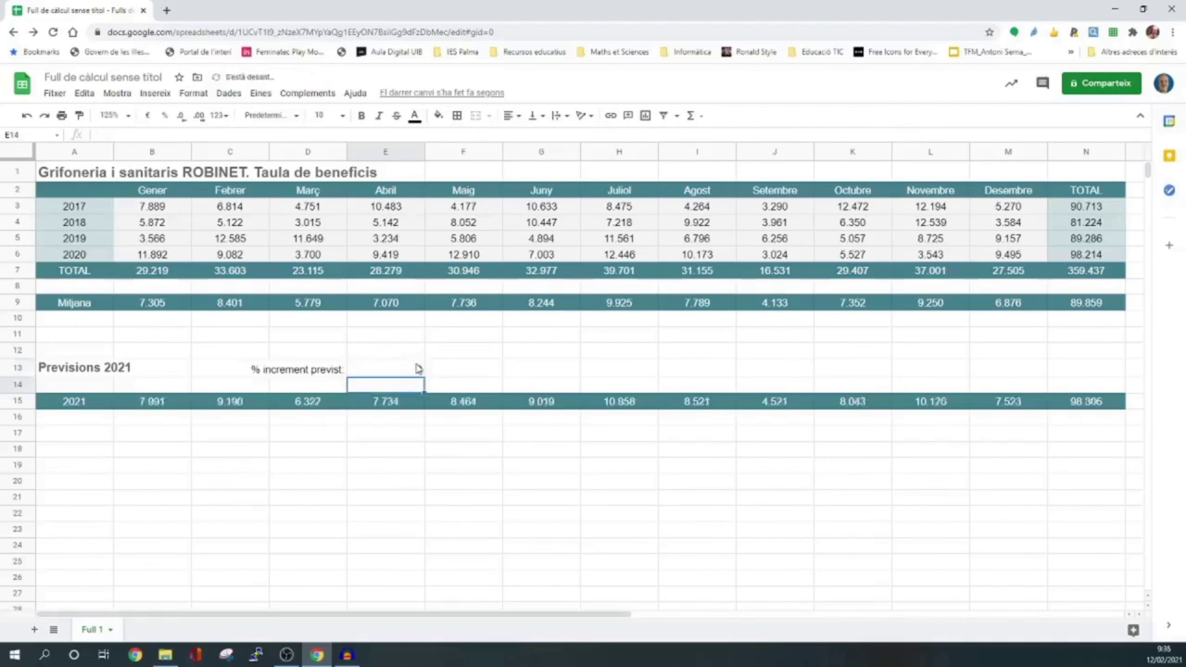
{"action": "left_click", "coordinate": [409, 374]}
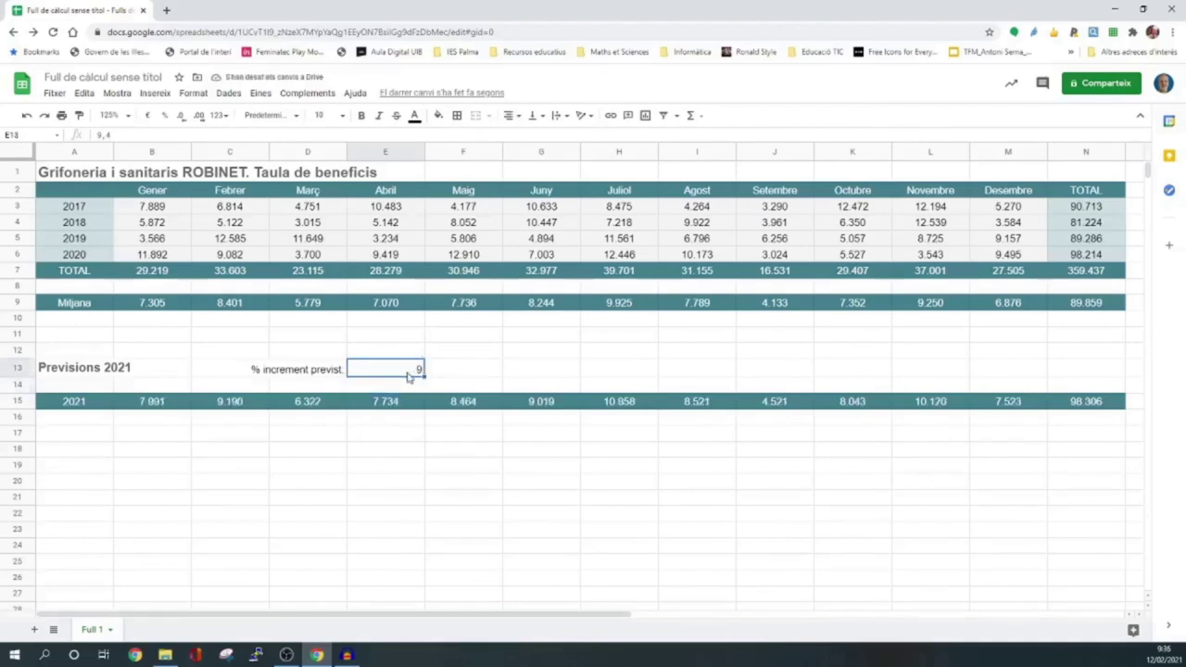